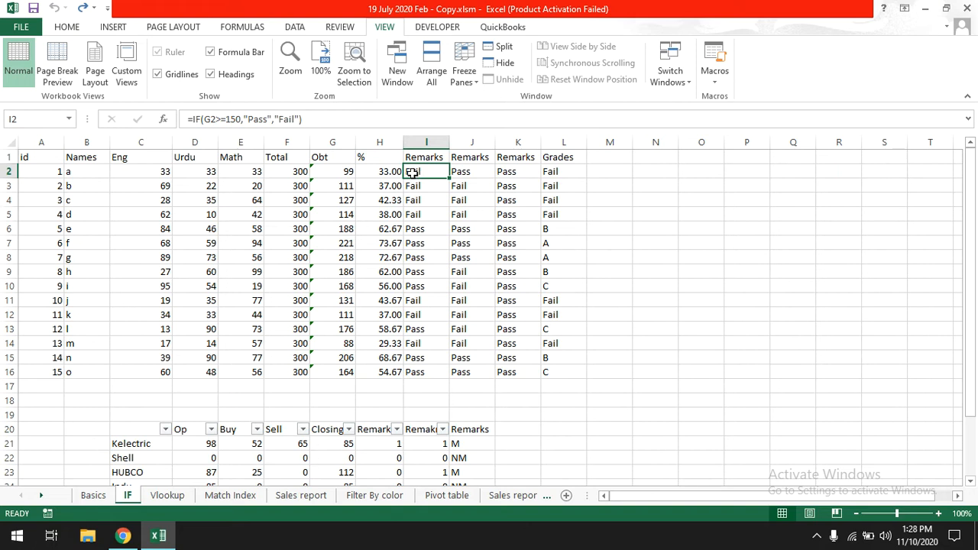
Examine the row 2 formulas in the Remarks, Grades, Obt and % columns, along with the students' names and subject marks
click(484, 174)
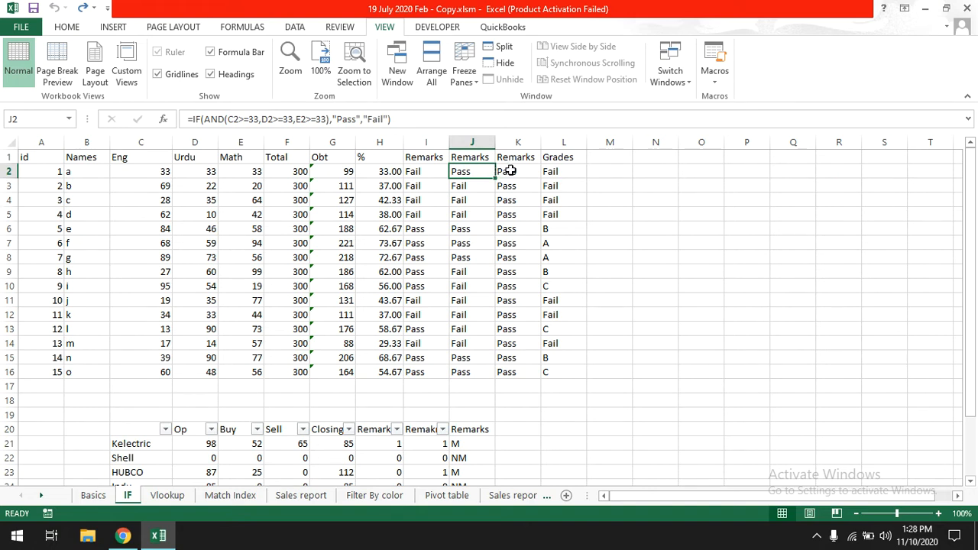
click(510, 171)
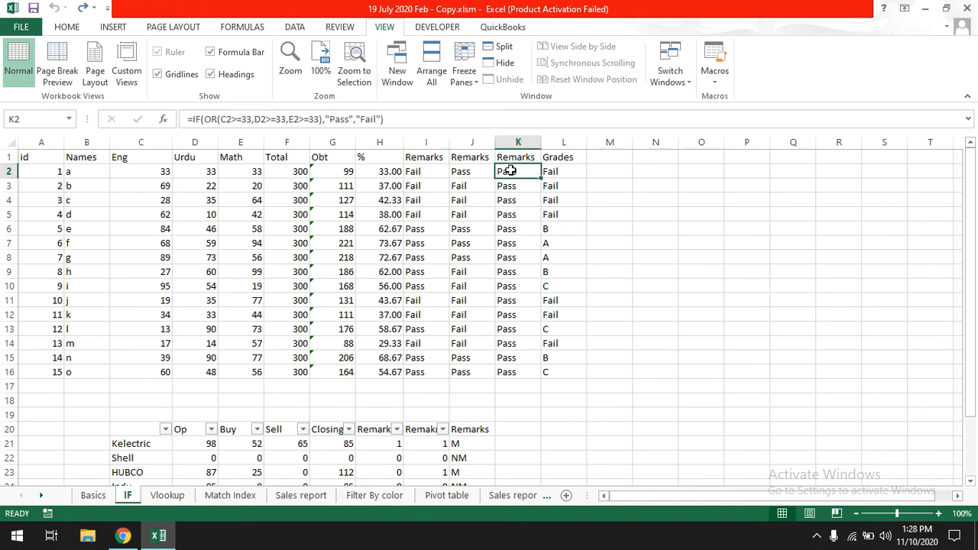
click(556, 171)
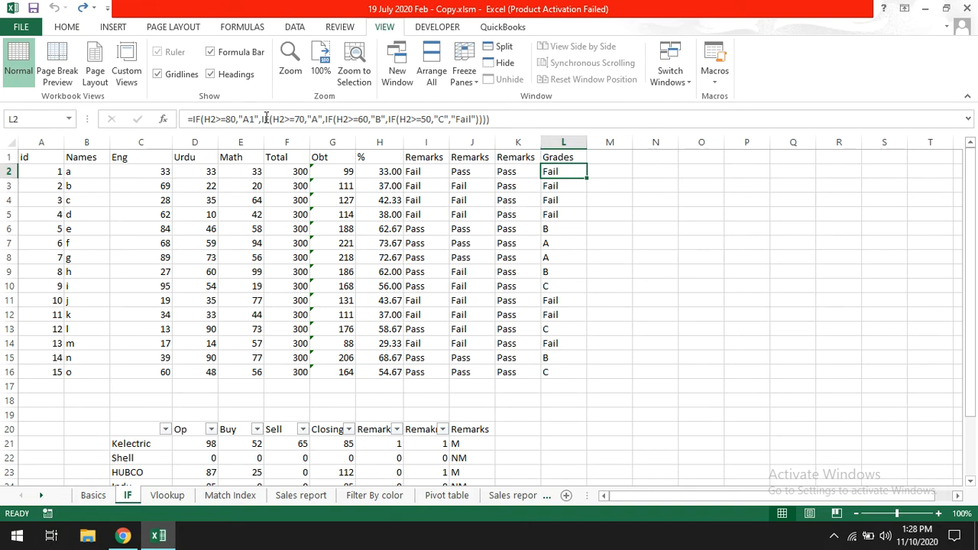
click(420, 173)
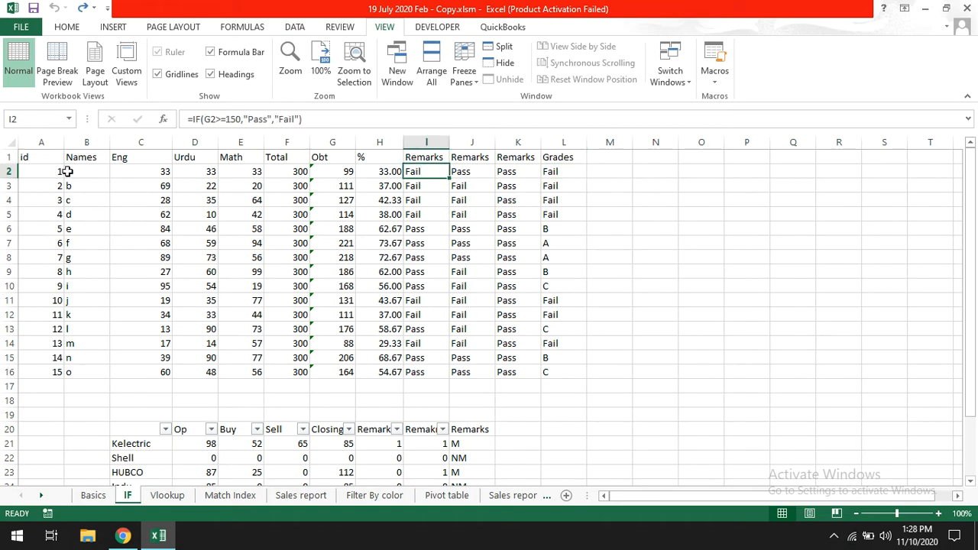
drag(87, 174, 251, 373)
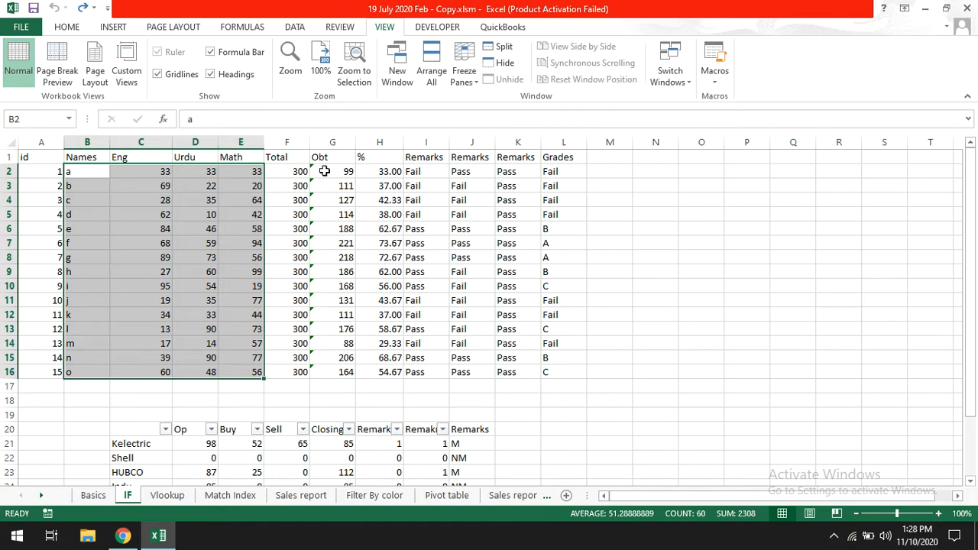
click(296, 171)
click(319, 170)
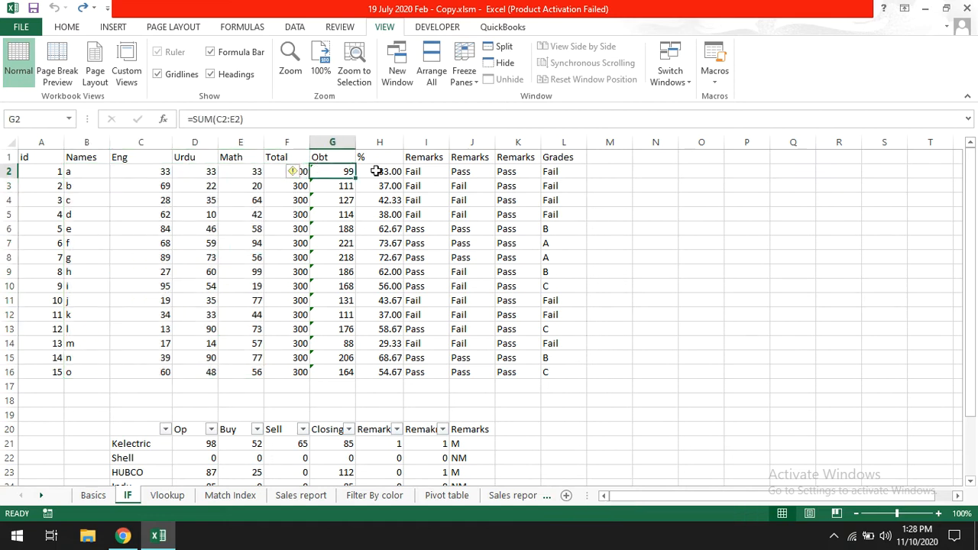
click(378, 171)
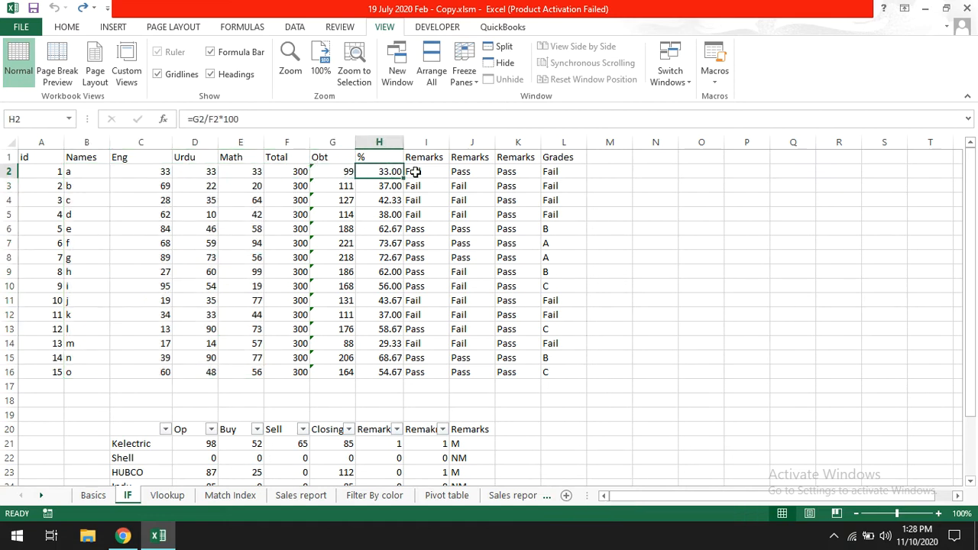
drag(415, 172, 576, 371)
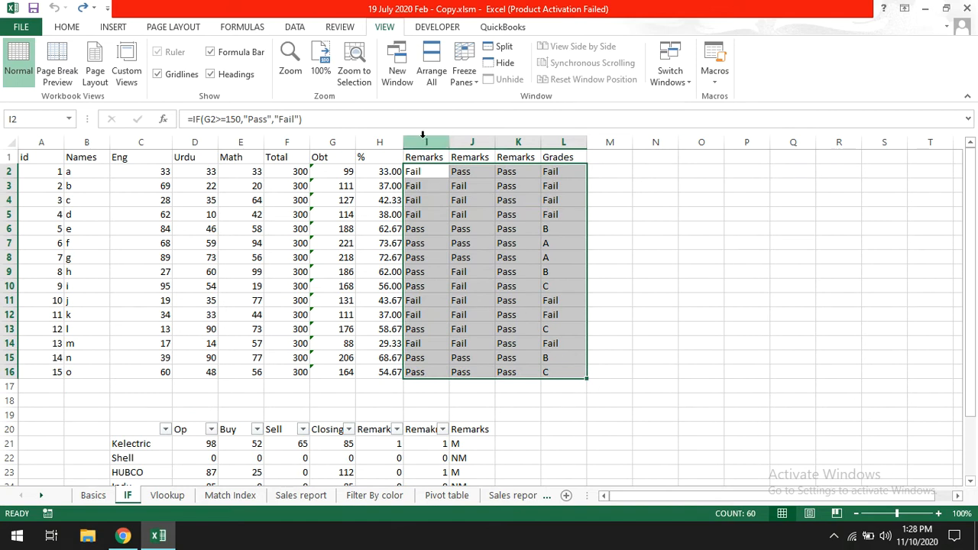
Compare the marks in the Obt column with the pass or fail results in the first Remarks column
drag(415, 171, 406, 370)
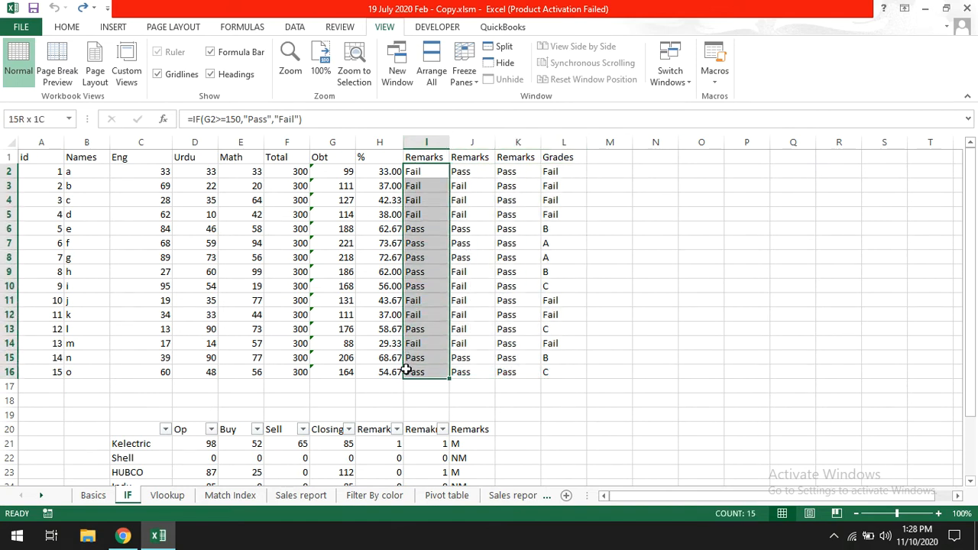
drag(406, 369, 406, 370)
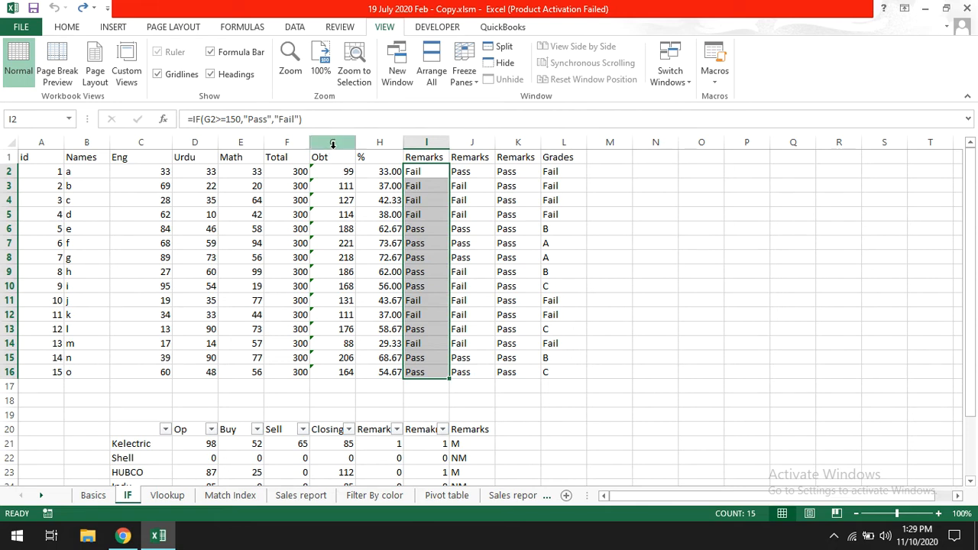
drag(329, 158, 333, 370)
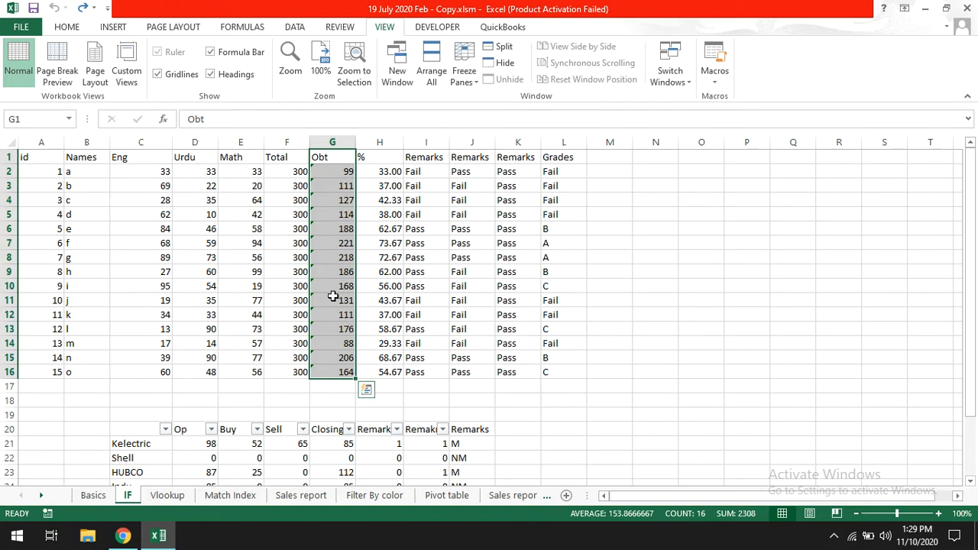
drag(336, 300, 413, 299)
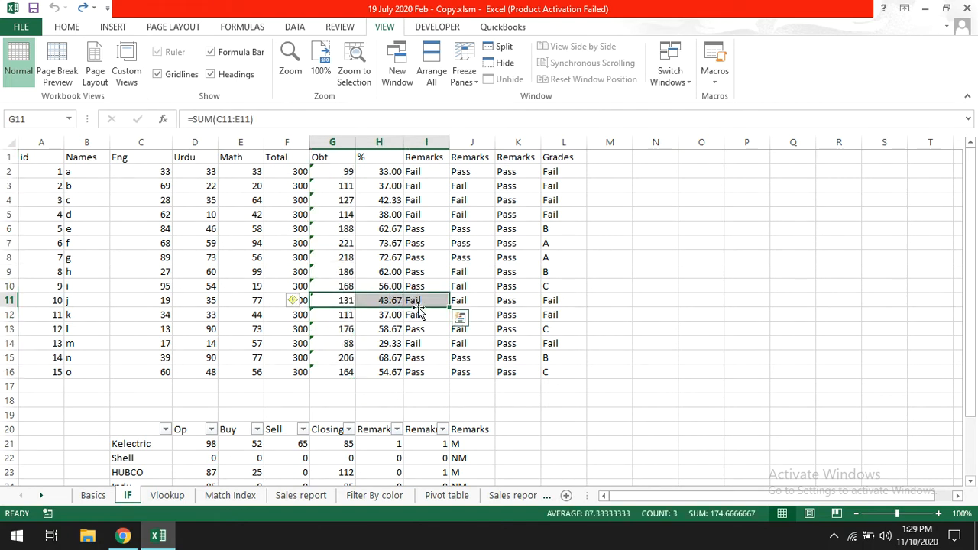
click(422, 301)
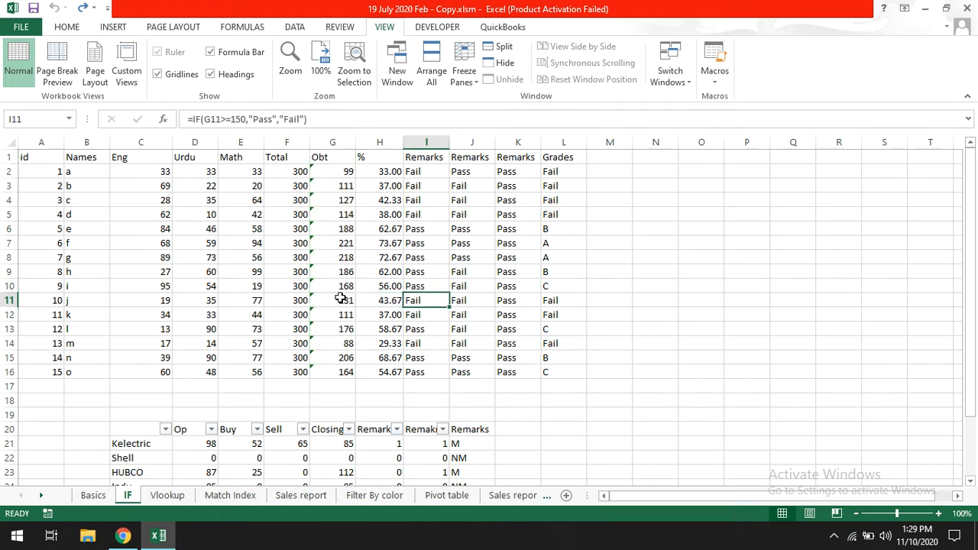
drag(336, 258, 338, 288)
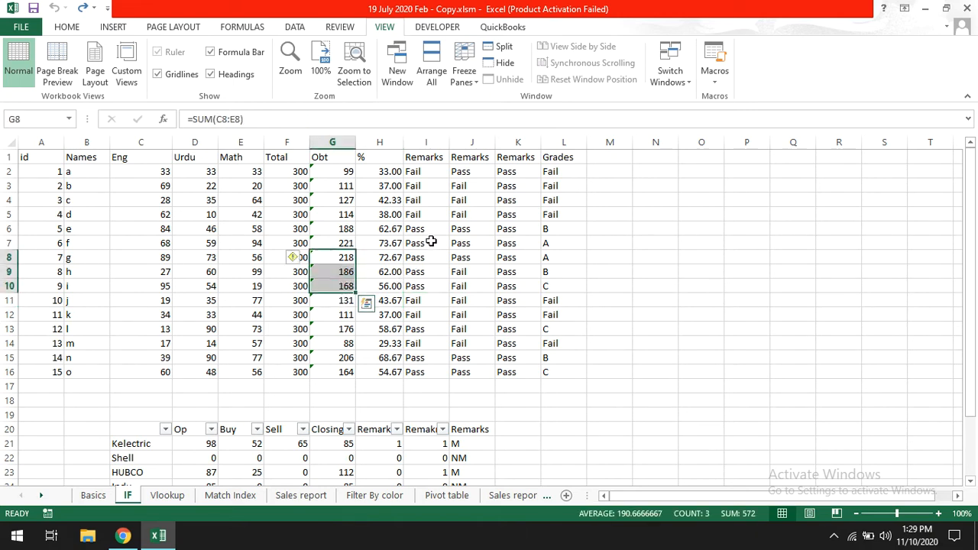
click(428, 172)
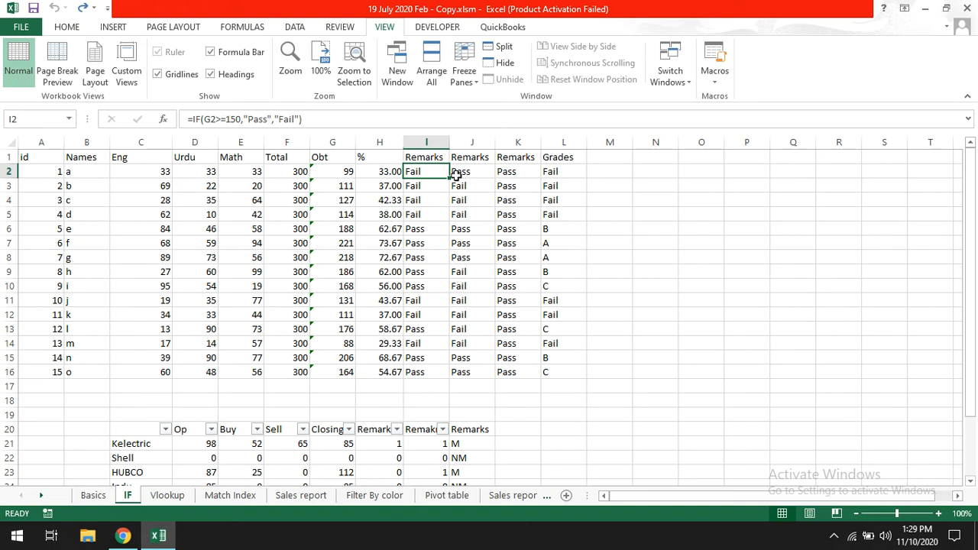
Clear the contents of I2:L16 in the Remarks and Grades columns
drag(405, 171, 424, 201)
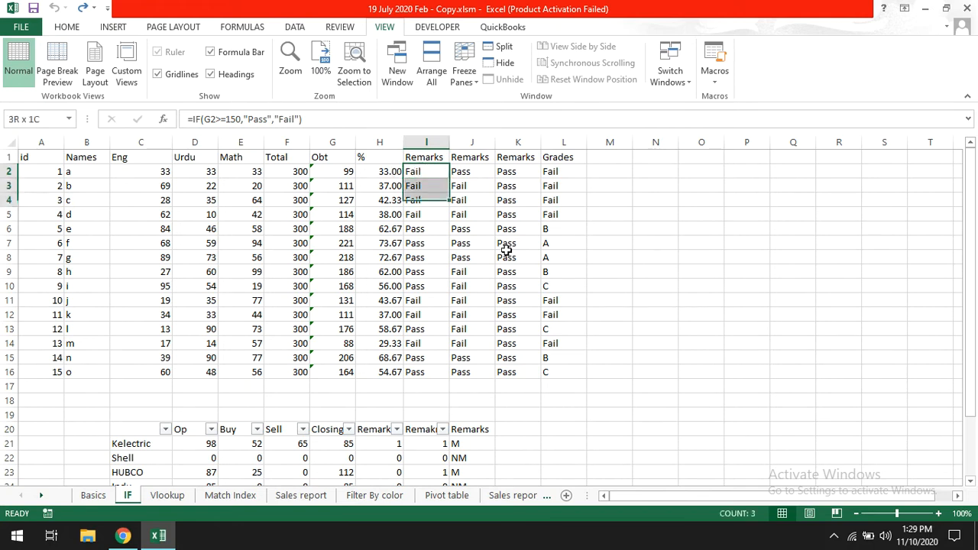
drag(506, 251, 545, 369)
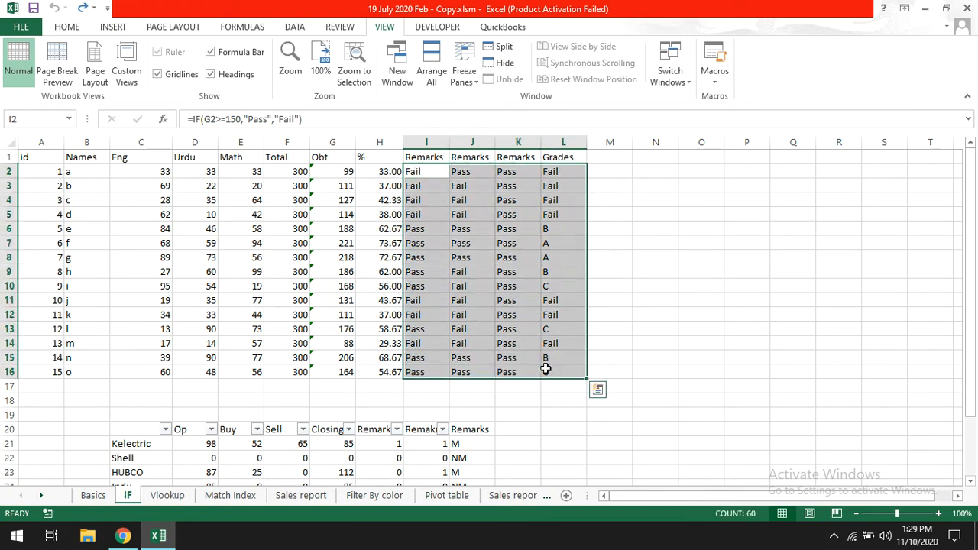
key(Delete)
Enter the formula =IF(G2>=150,"Pass","Fail") in cell I2 of the first Remarks column
click(423, 174)
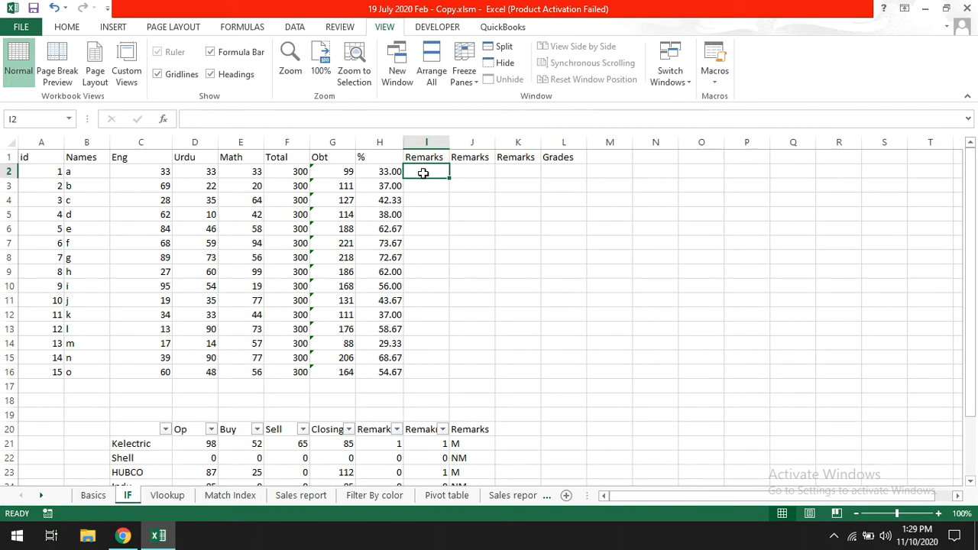
text(=if()
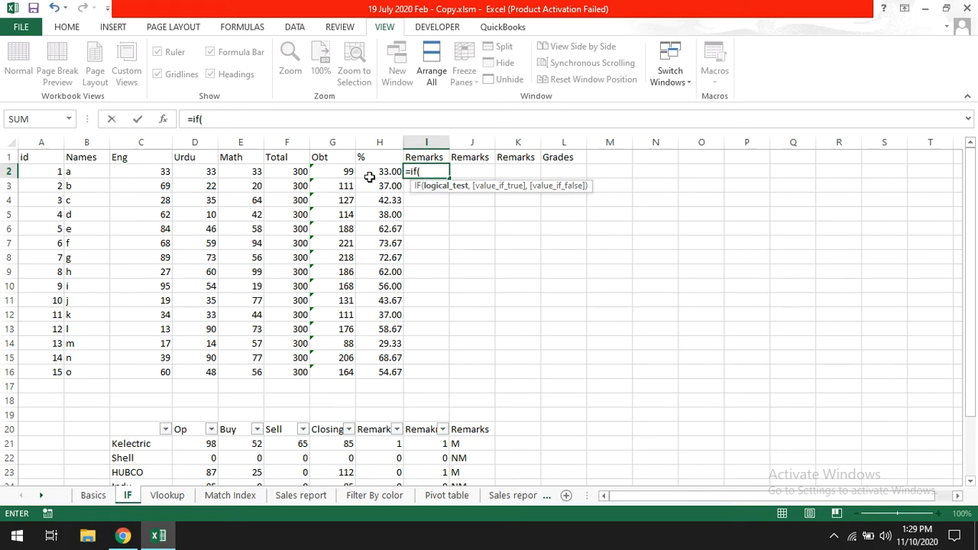
click(329, 168)
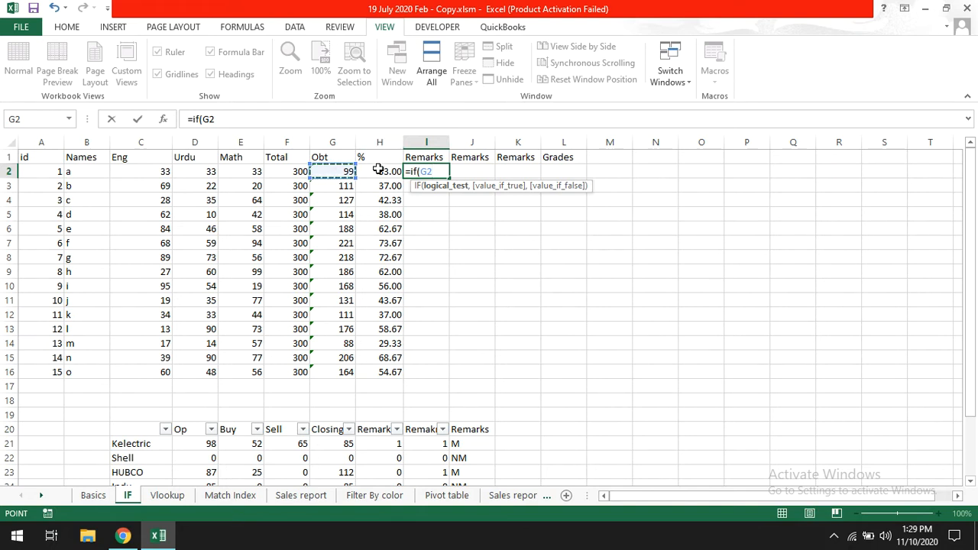
click(375, 170)
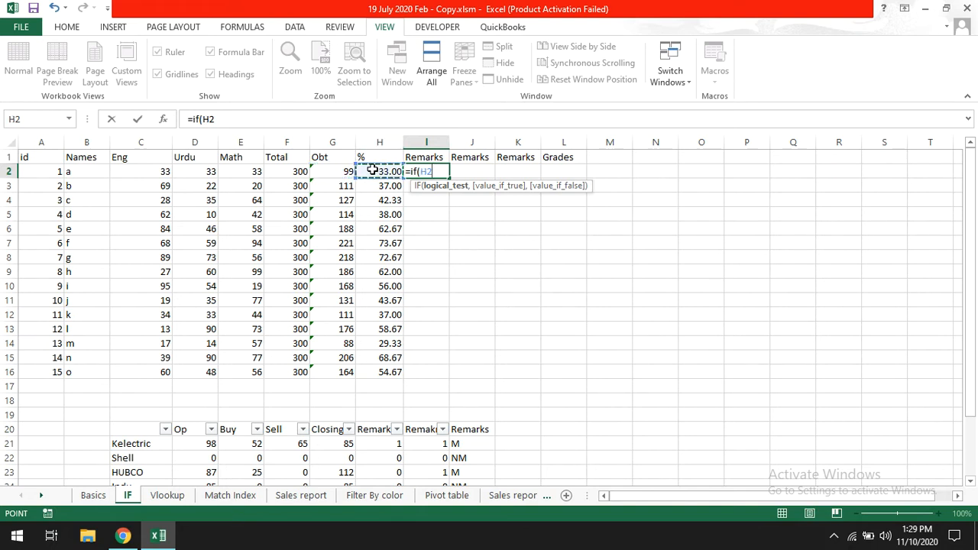
click(327, 174)
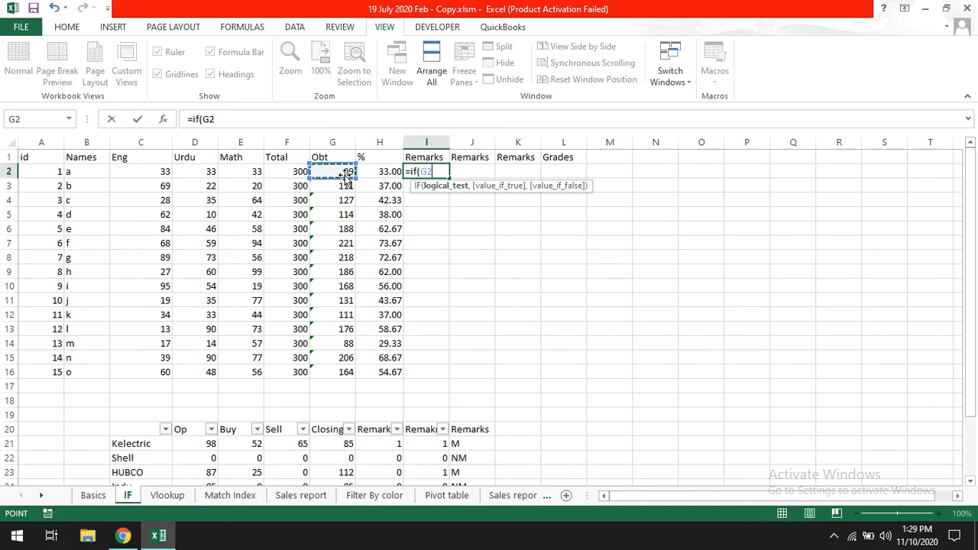
text(>=150)
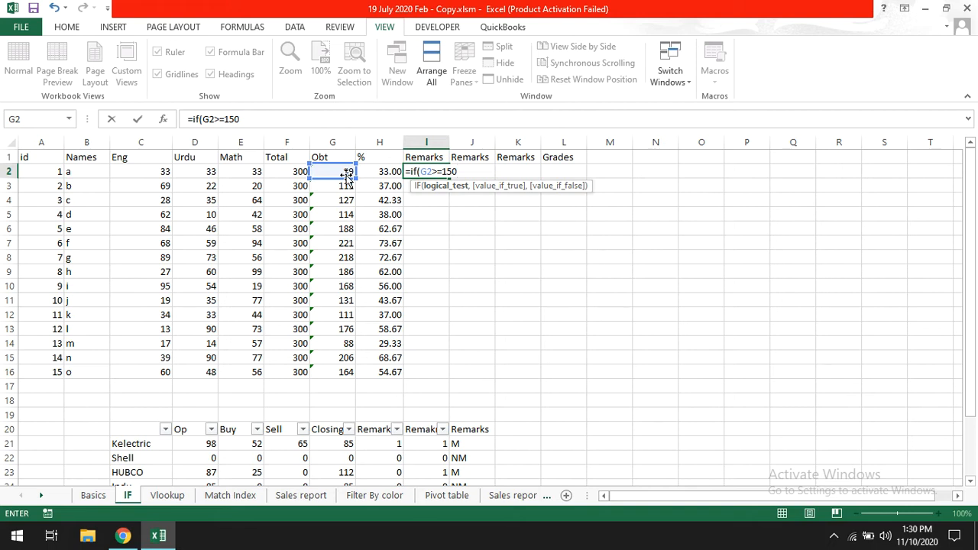
text(,)
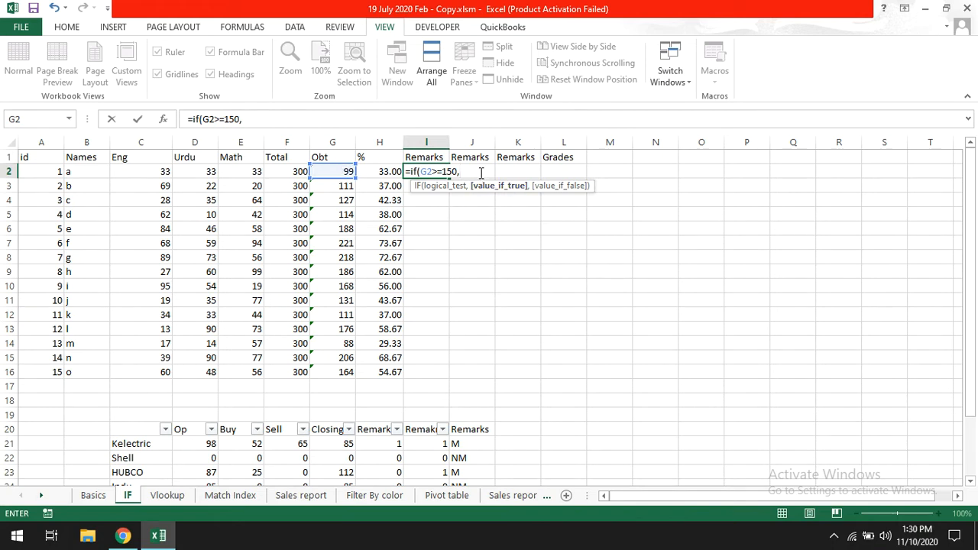
text("PAss)
key(BackSpace)
key(BackSpace)
text(ass",")
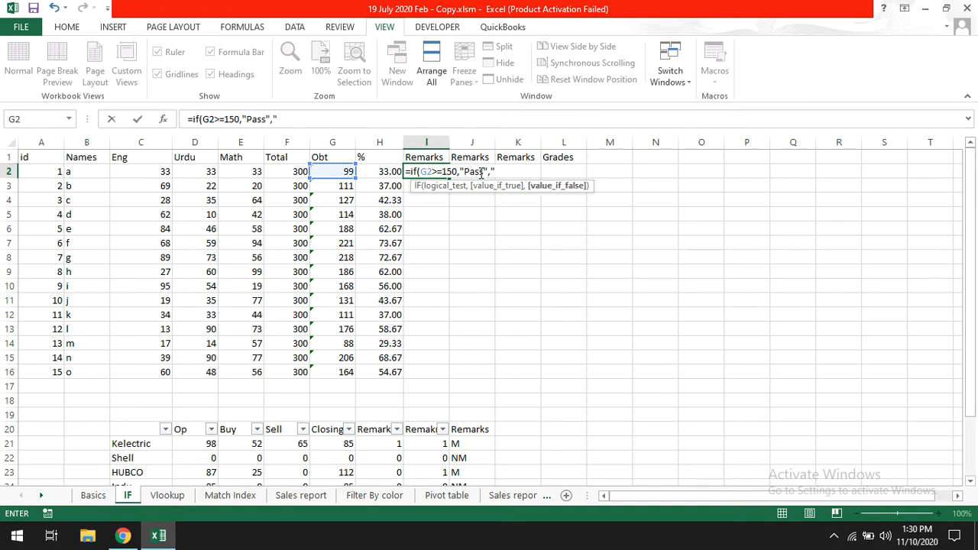
text(Fail"))
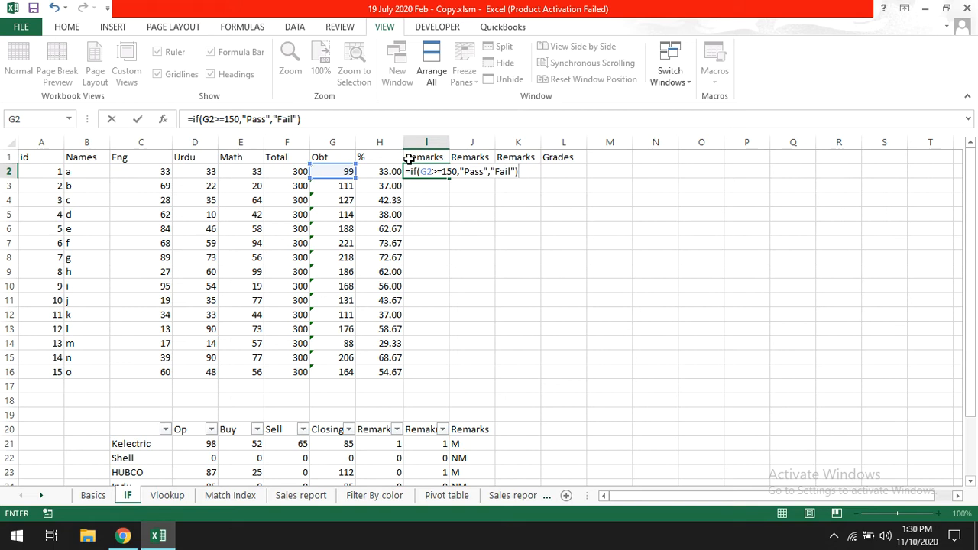
key(Return)
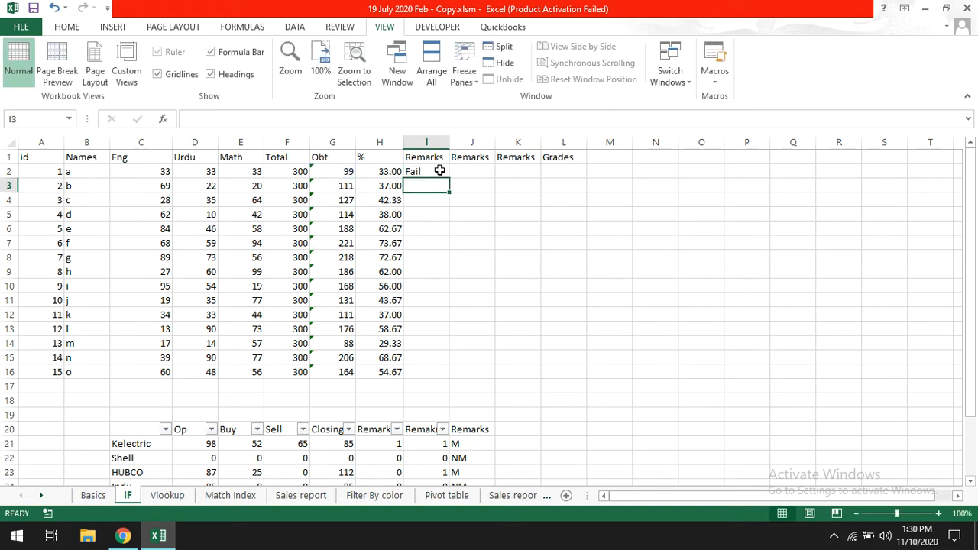
Fill the I2 formula down the first Remarks column through I16
click(440, 170)
drag(449, 177, 451, 231)
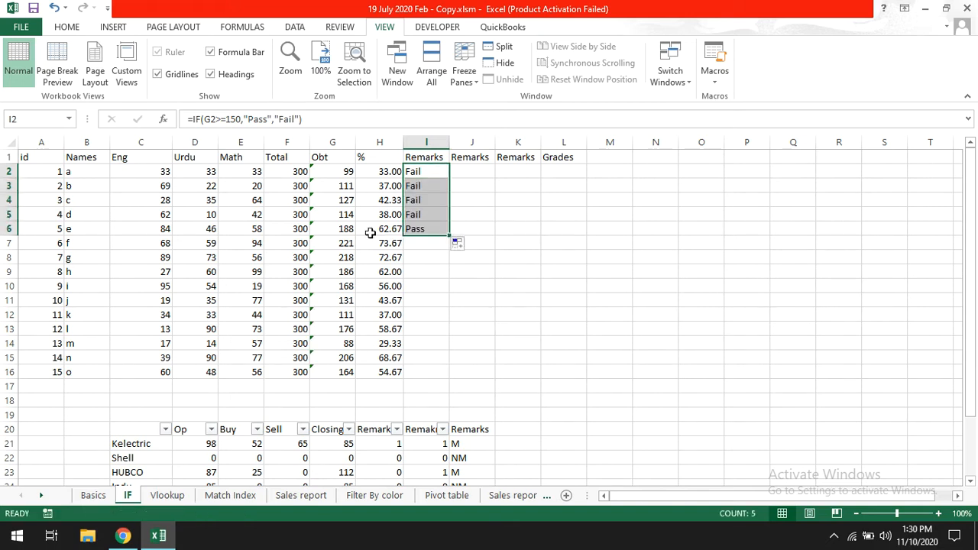
click(337, 229)
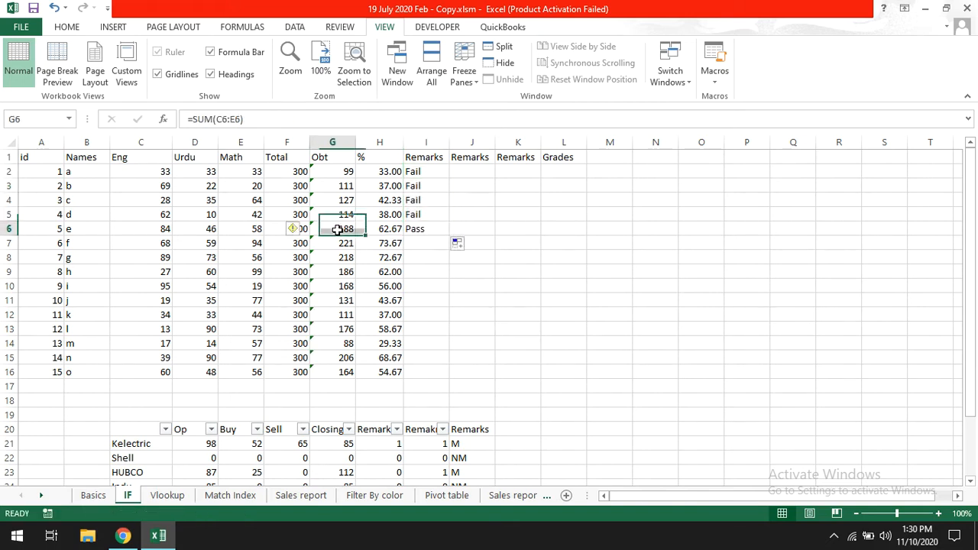
click(446, 229)
drag(448, 237, 427, 378)
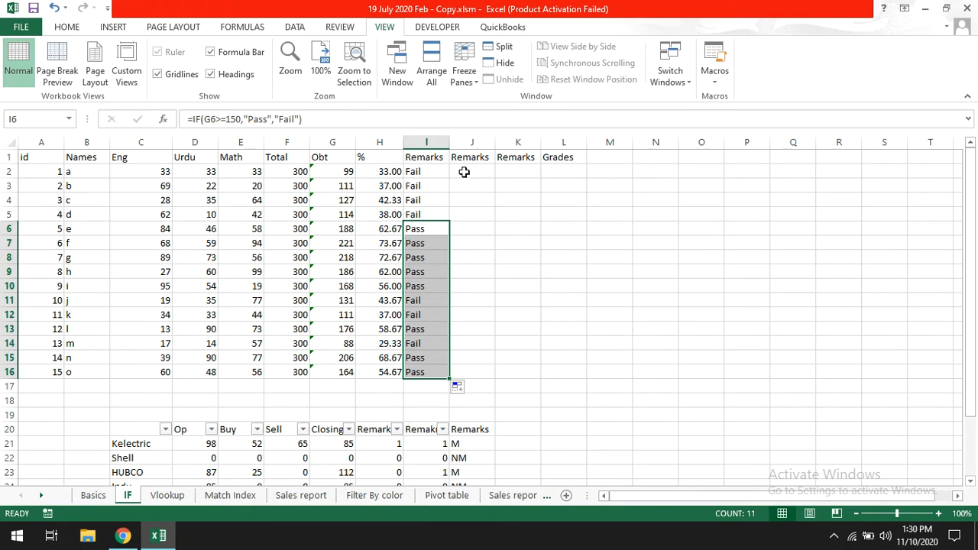
Review the I2 formula, the Obt column and the first student's Eng, Urdu and Math marks, and select cell J2
click(464, 172)
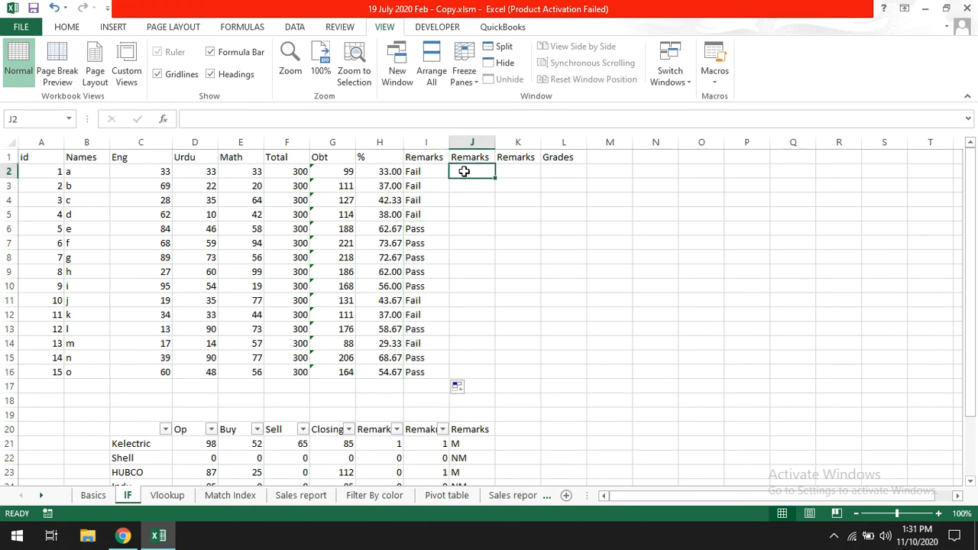
click(437, 173)
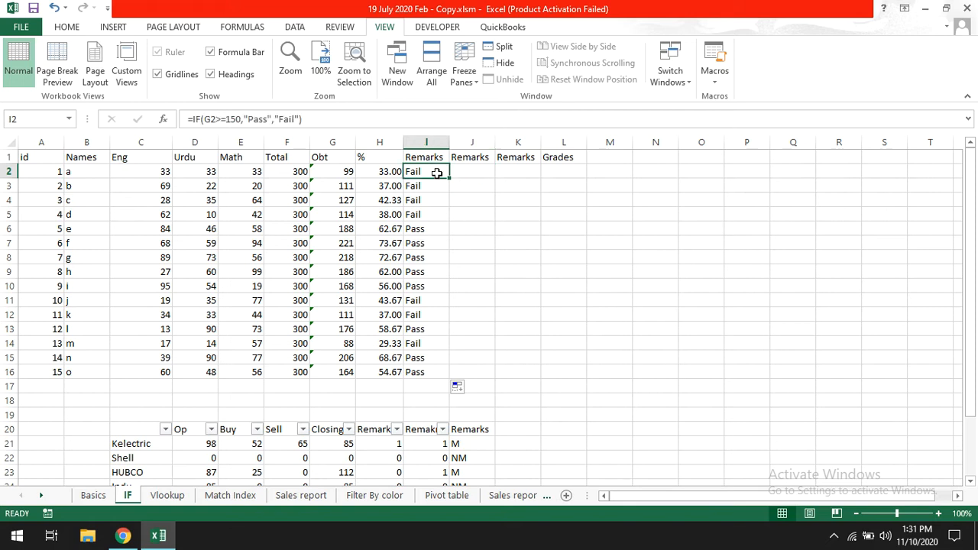
drag(342, 169, 324, 365)
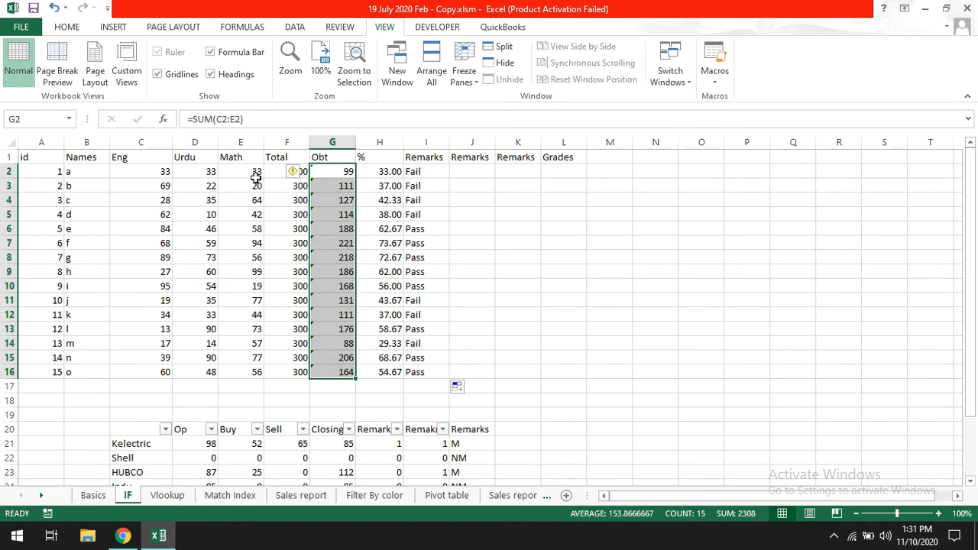
drag(343, 171, 336, 372)
click(133, 171)
click(205, 172)
click(261, 171)
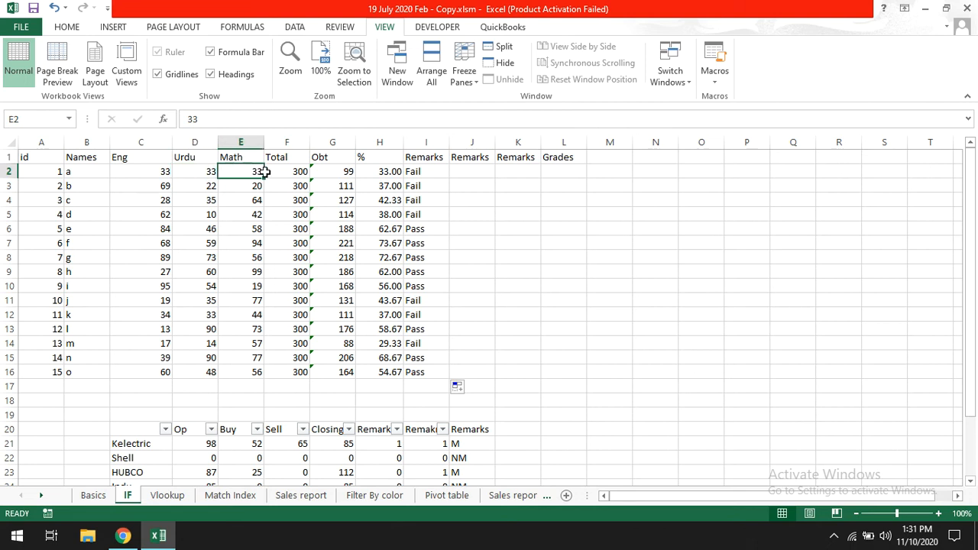
click(458, 184)
click(470, 170)
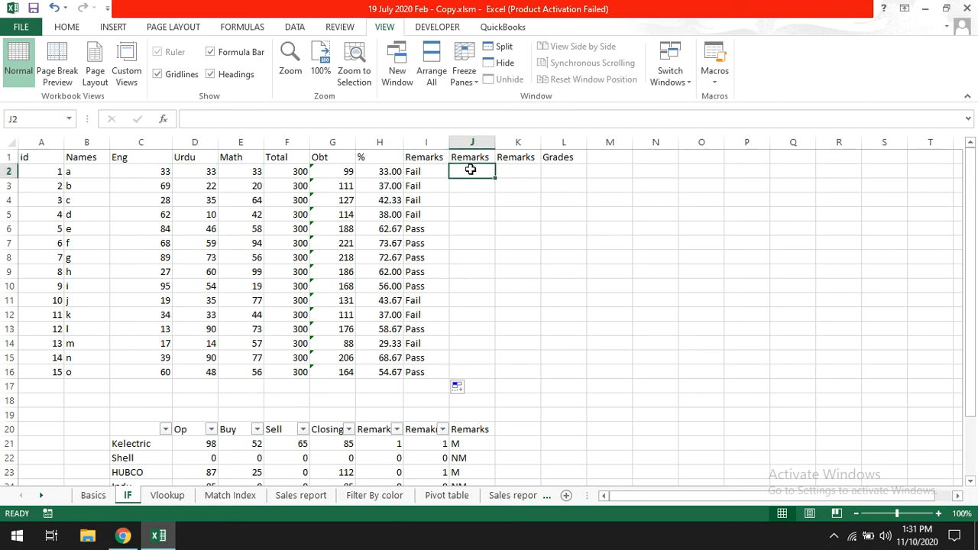
Start an IF formula in J2 of the second Remarks column with the logical test AND(C2>40,D2>40,E2>40)
text(=)
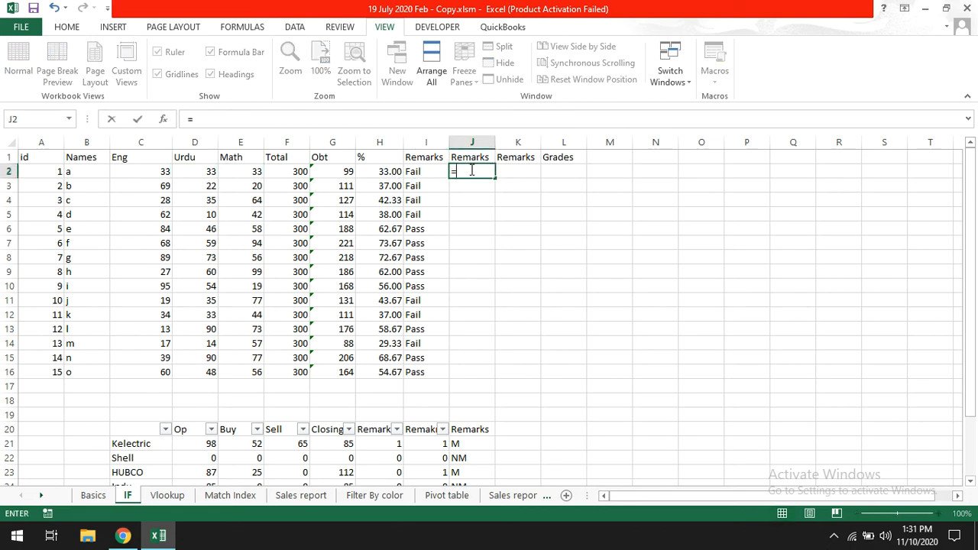
text(if()
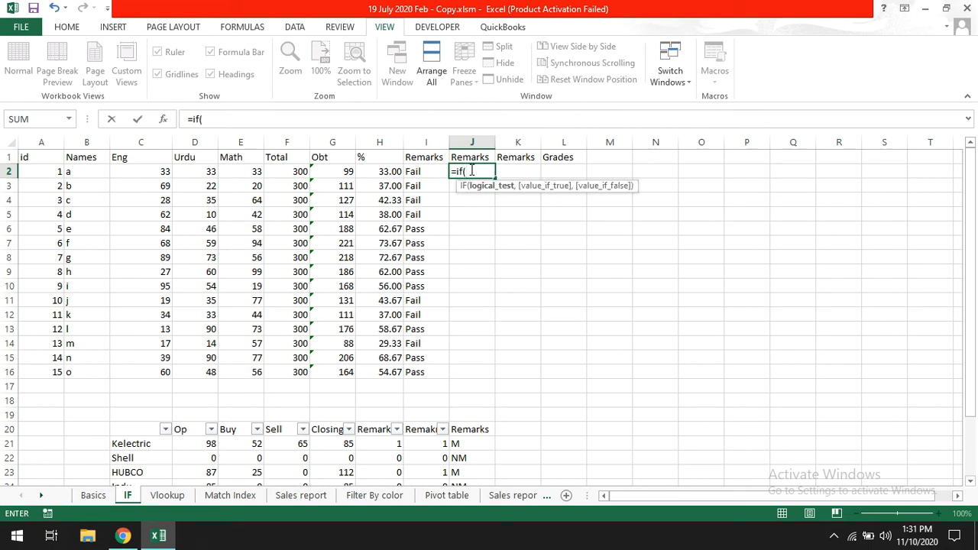
text(and()
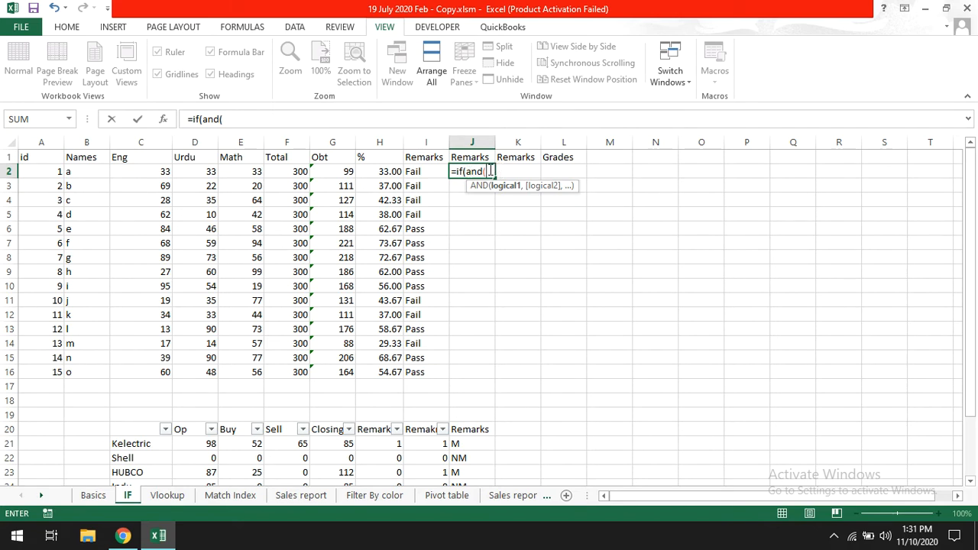
click(145, 169)
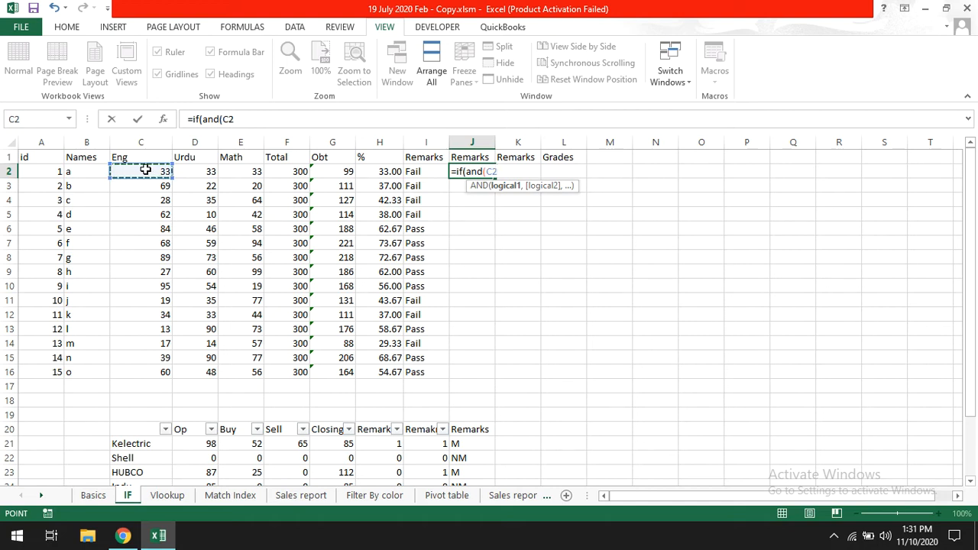
text(>40)
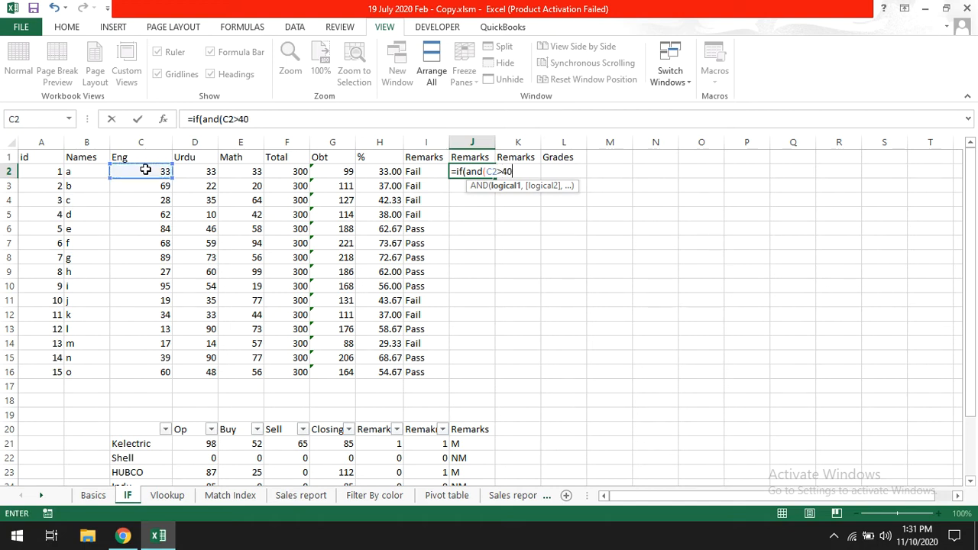
text(,)
click(193, 170)
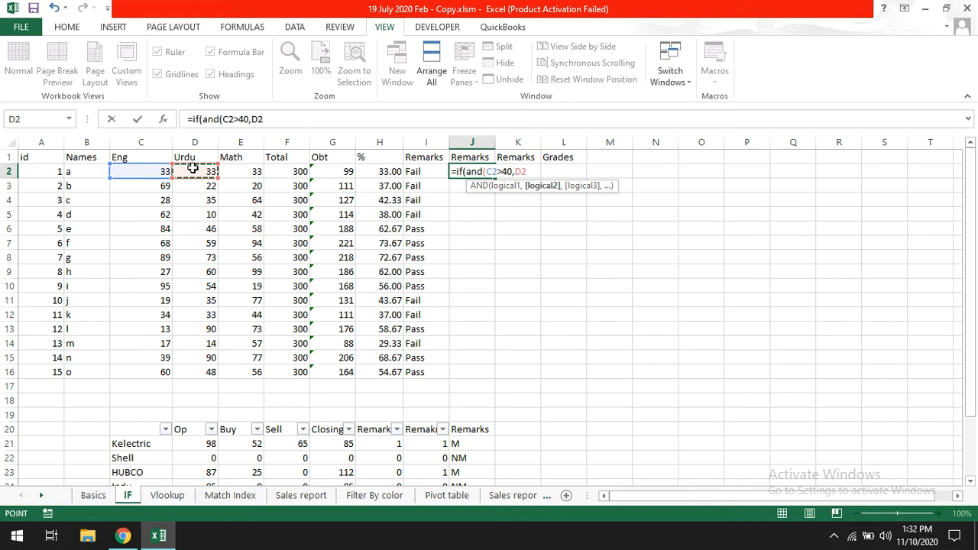
text(>40,)
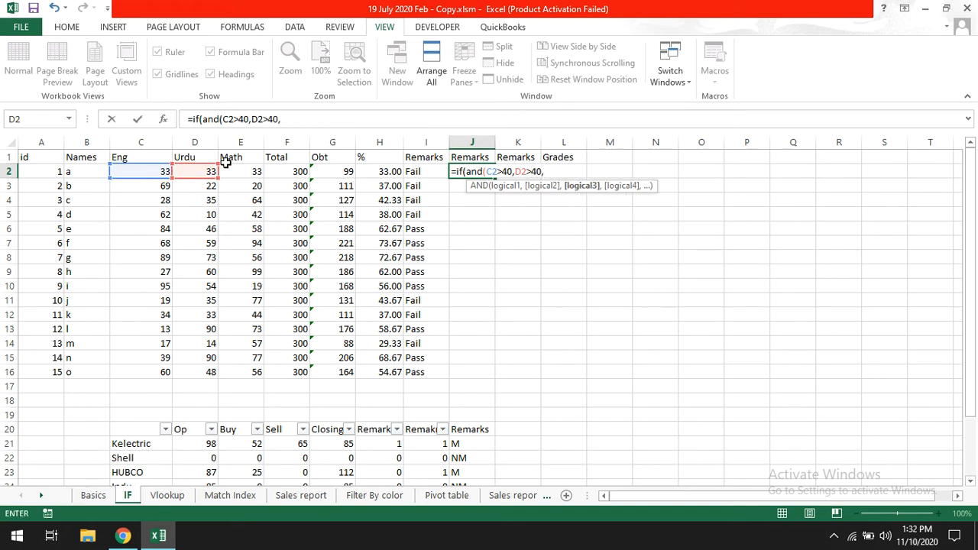
click(240, 173)
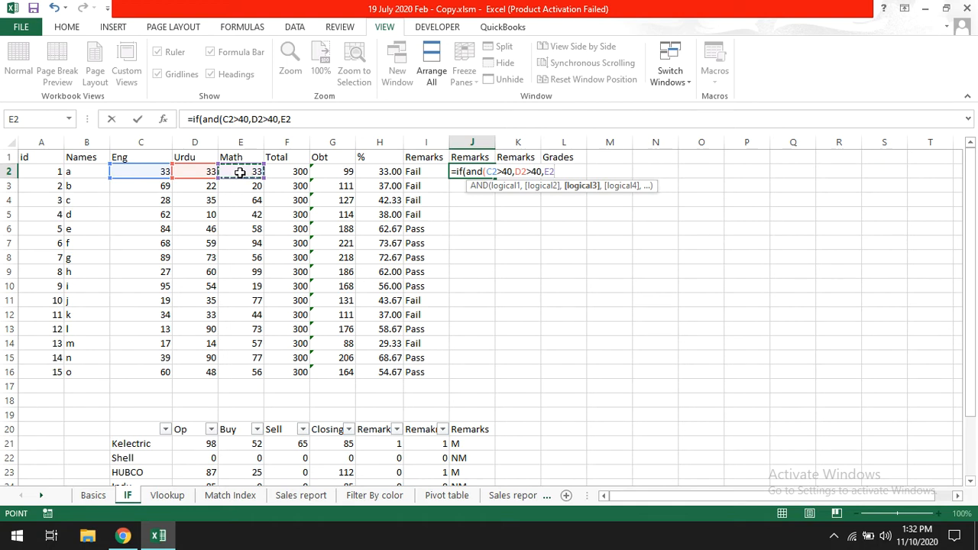
text(>40,)
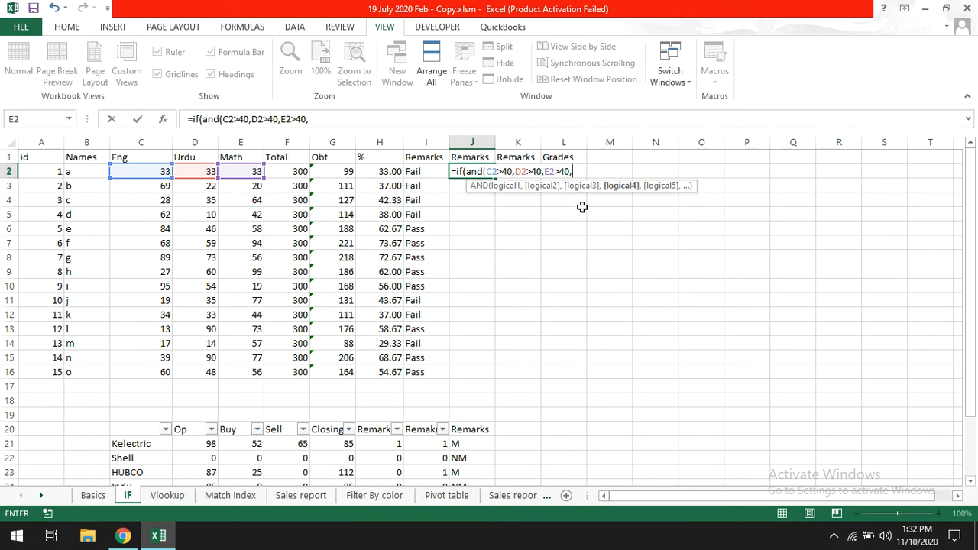
key(BackSpace)
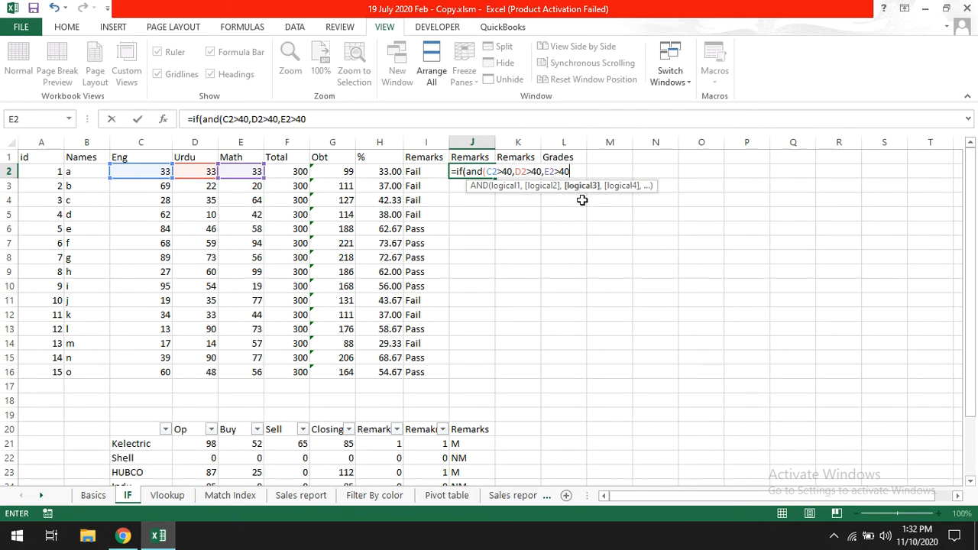
text())
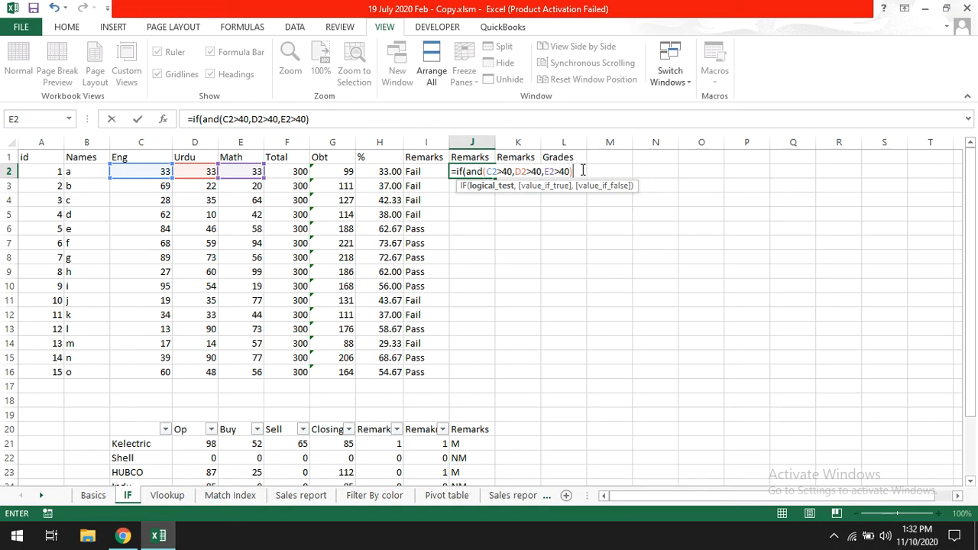
Complete the J2 formula with "Pass" if true and "Fail" if false, and fill it down through J16
text(,"Pass)
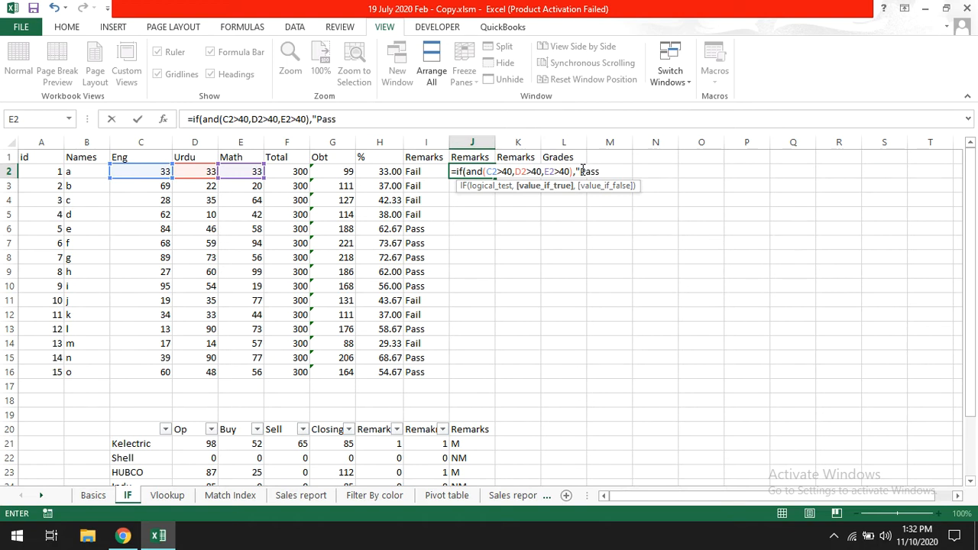
text(","Fa)
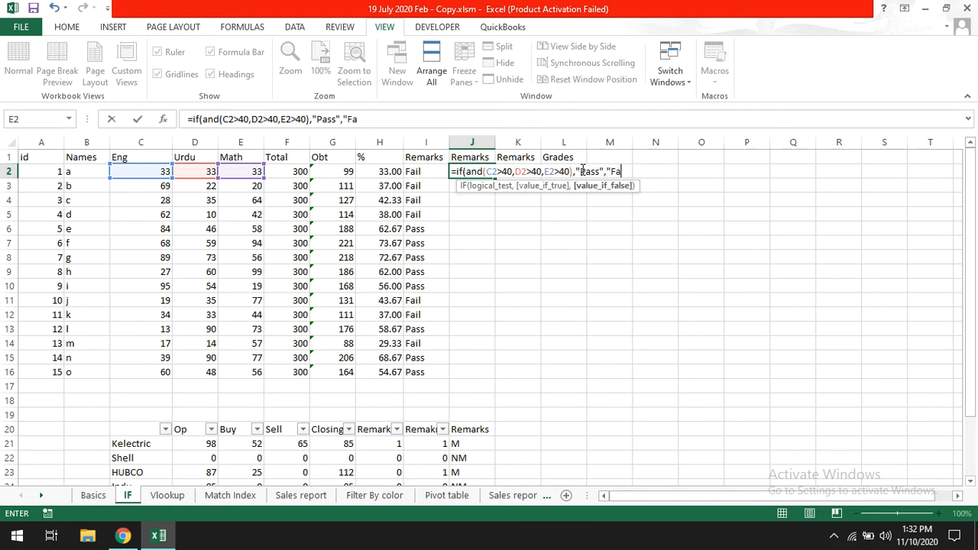
text(il"))
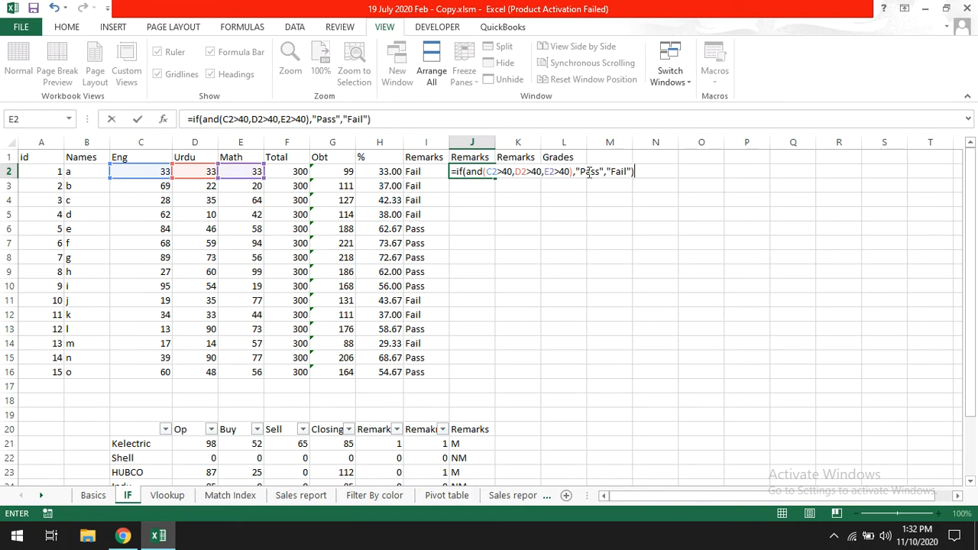
key(Return)
click(491, 172)
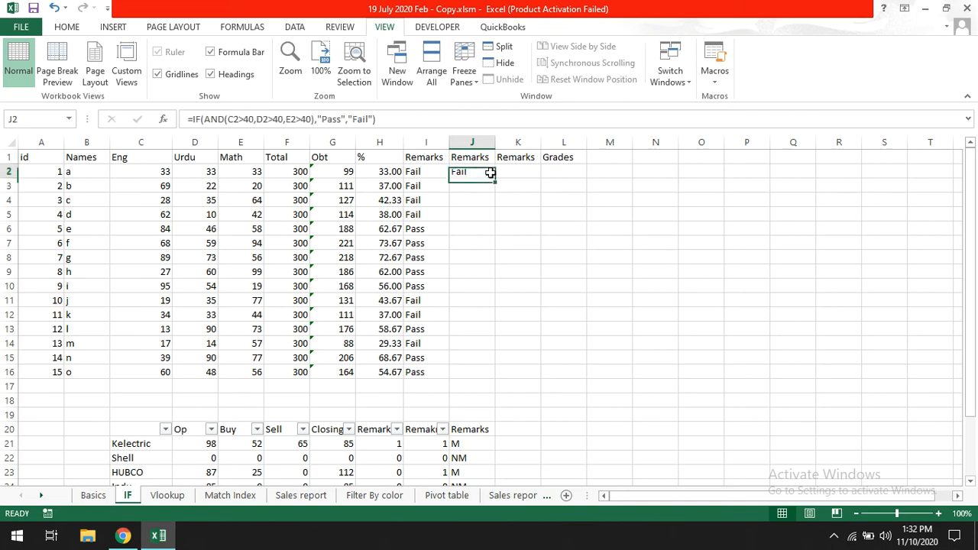
drag(496, 183, 490, 370)
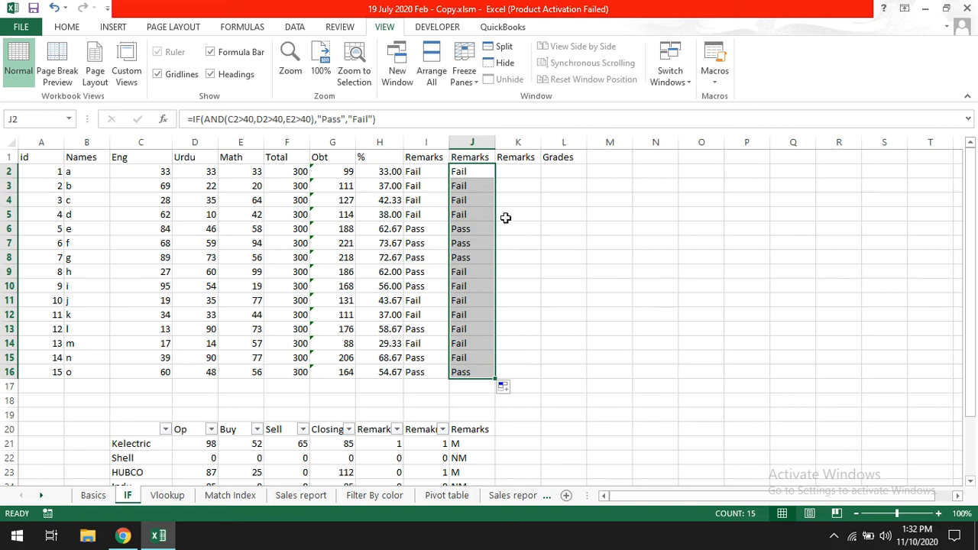
Set the Eng and Urdu marks in C3 and D3 to 100 and check the remark formula in J3
click(146, 183)
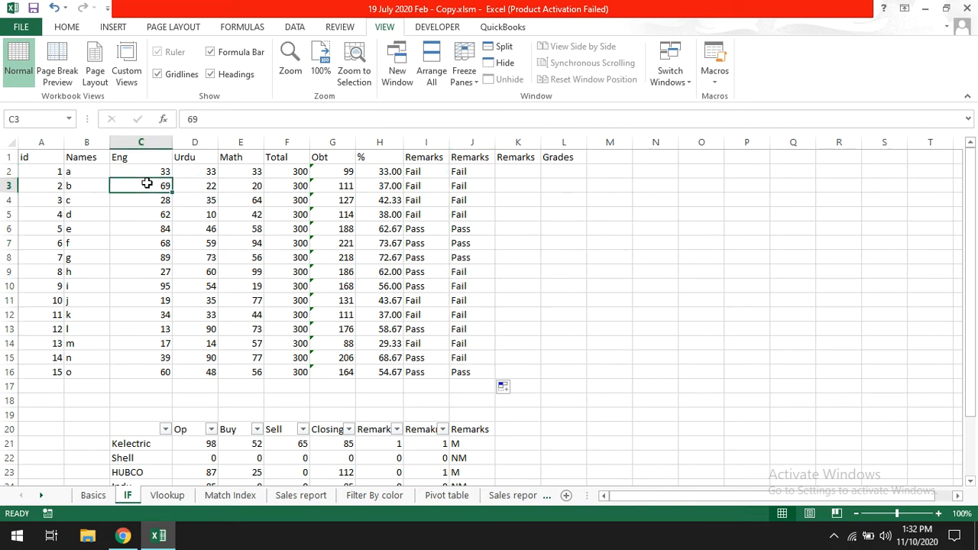
text(100)
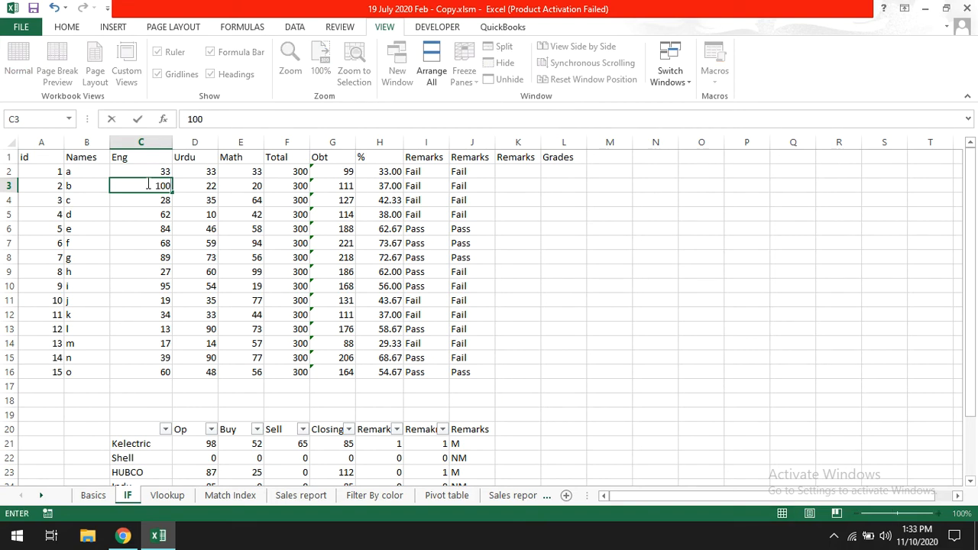
key(Tab)
text(100)
key(Return)
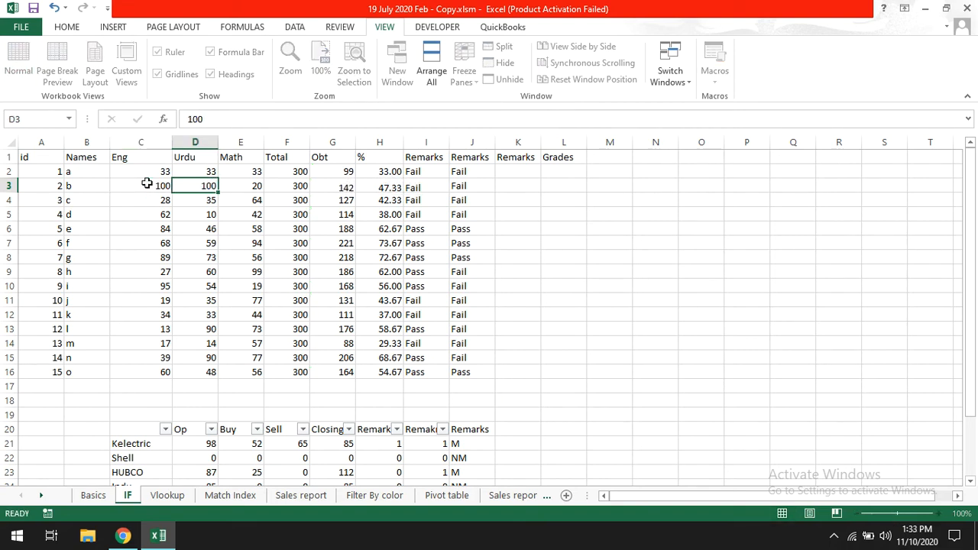
click(459, 186)
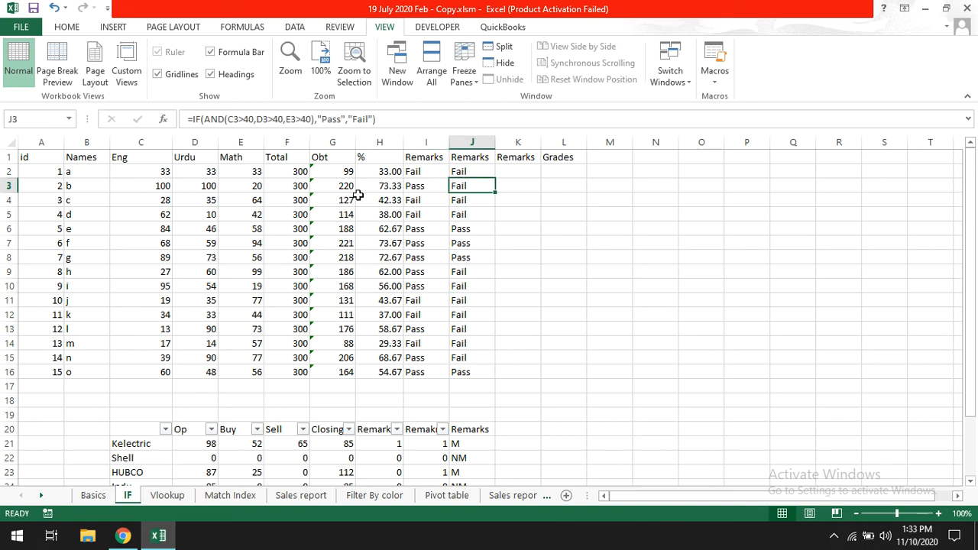
Set the second student's Math mark in E3 to 41
click(234, 185)
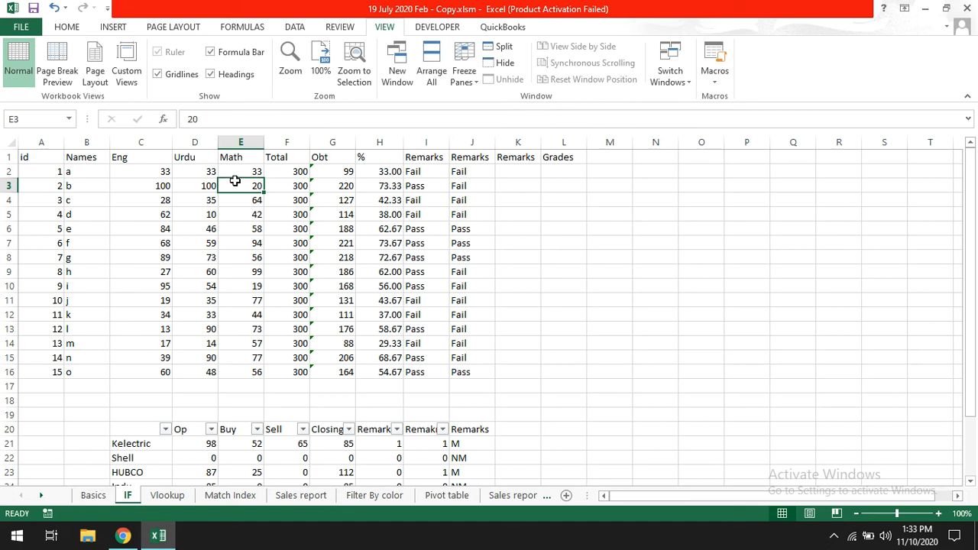
text(41)
key(Return)
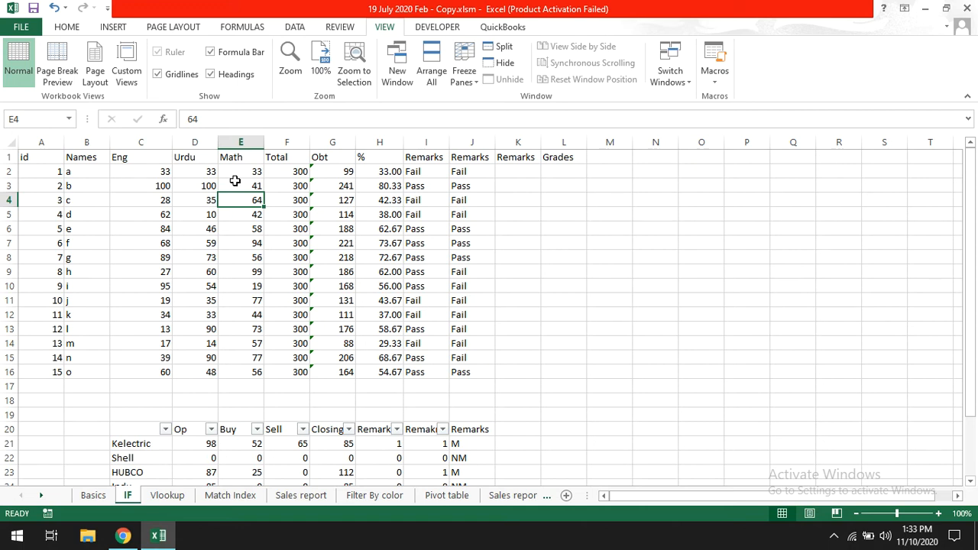
Copy the formula text from J2 into K2 of the third Remarks column with the same cell references
click(499, 172)
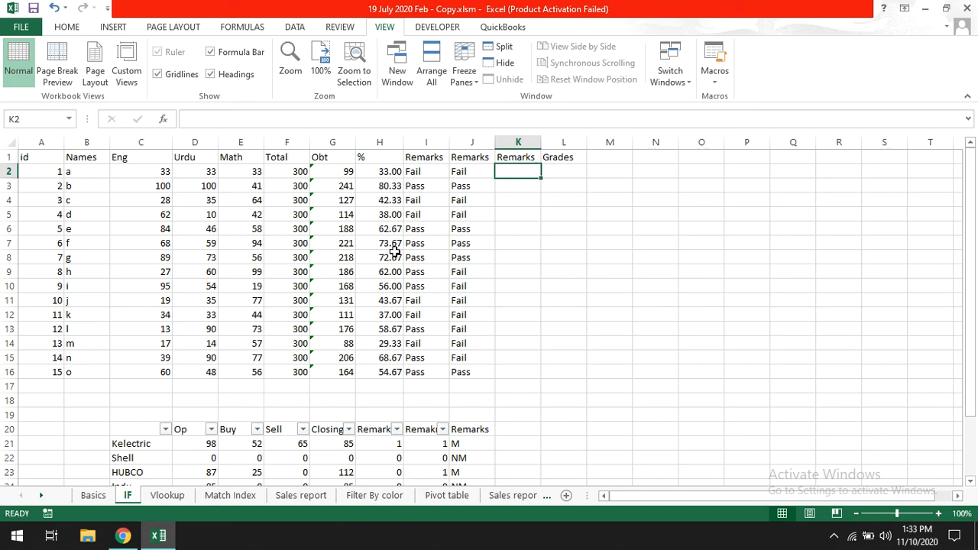
click(489, 160)
click(486, 168)
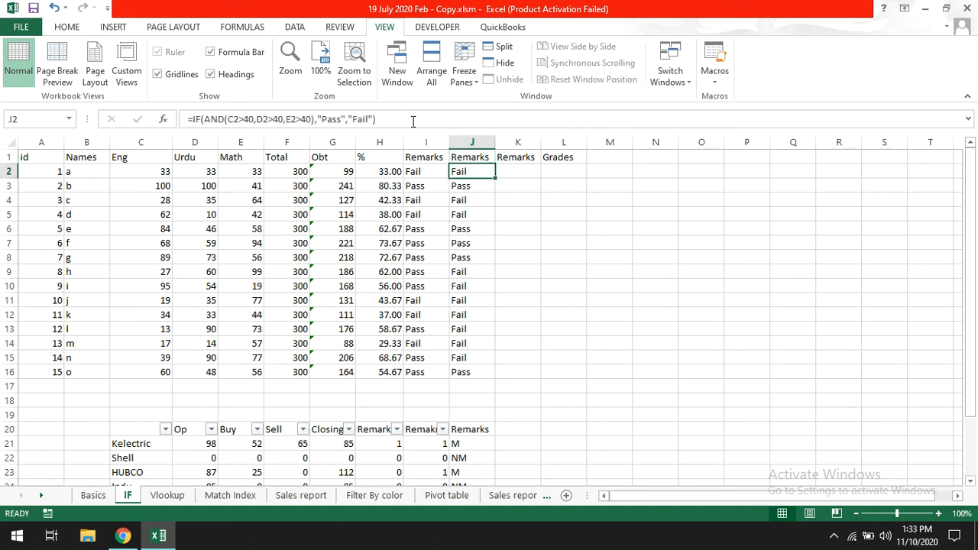
drag(414, 120, 244, 103)
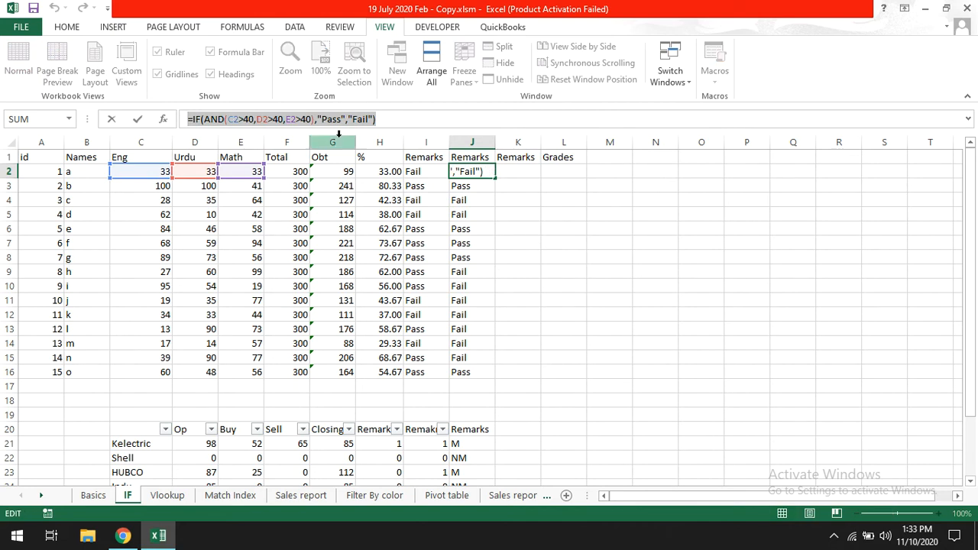
key(Escape)
click(534, 169)
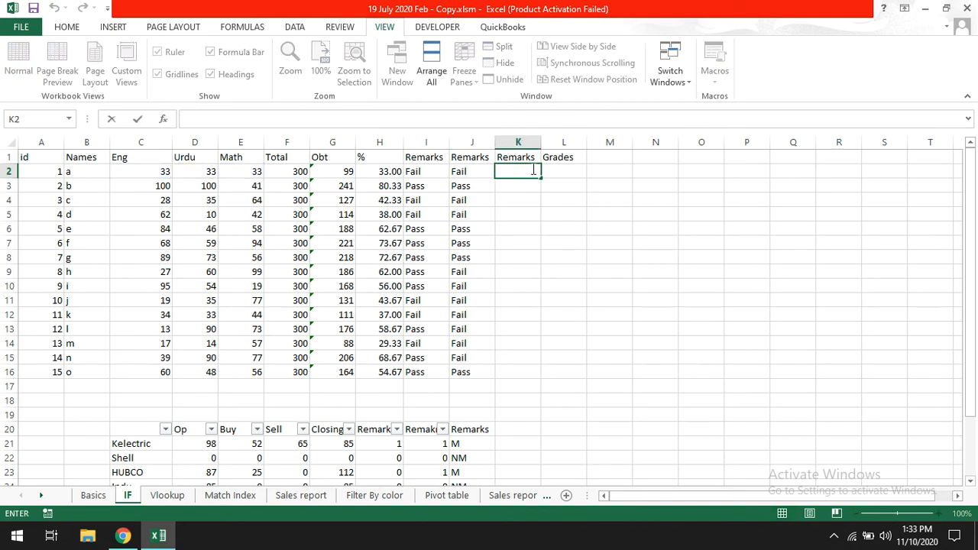
key(ctrl+v)
Replace AND with OR in the K2 formula and fill it down the third Remarks column through K16
double_click(522, 171)
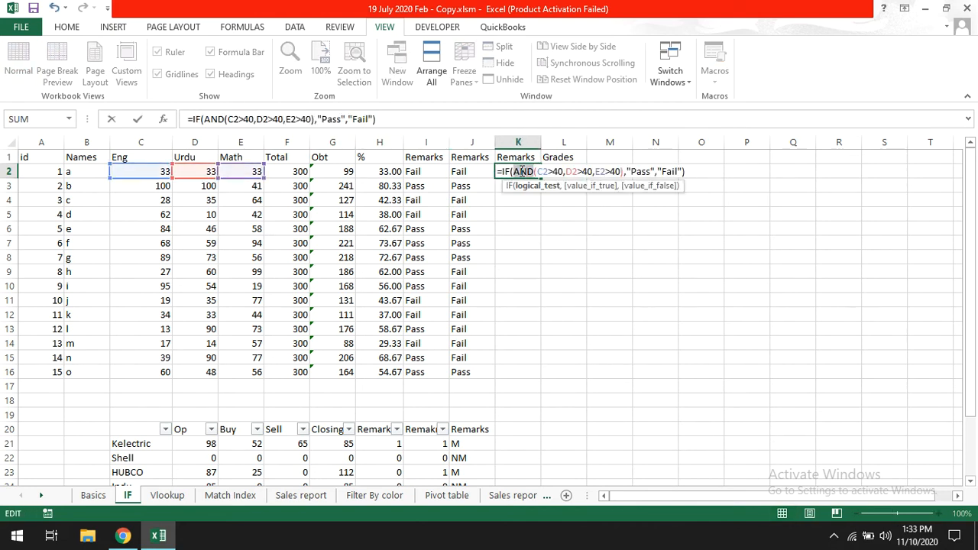
text(or)
key(Return)
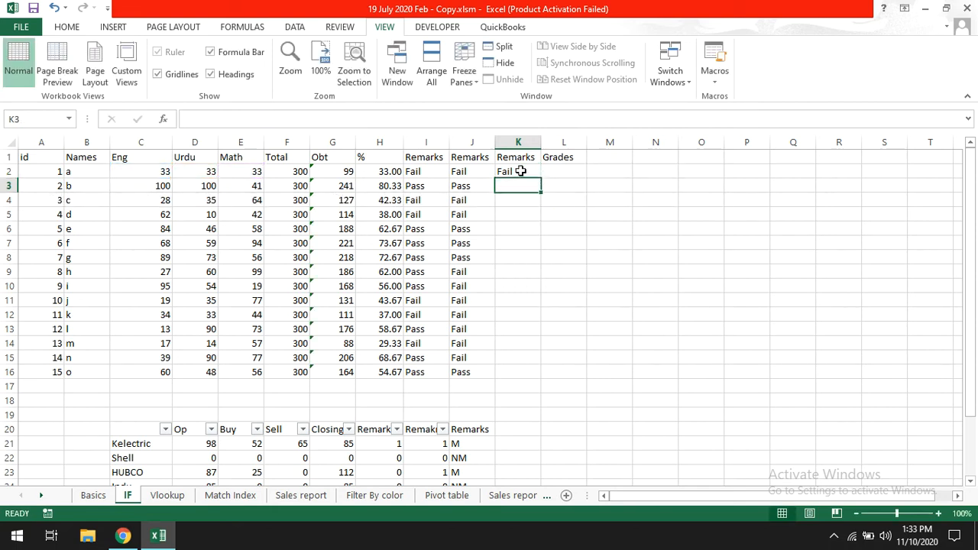
click(519, 171)
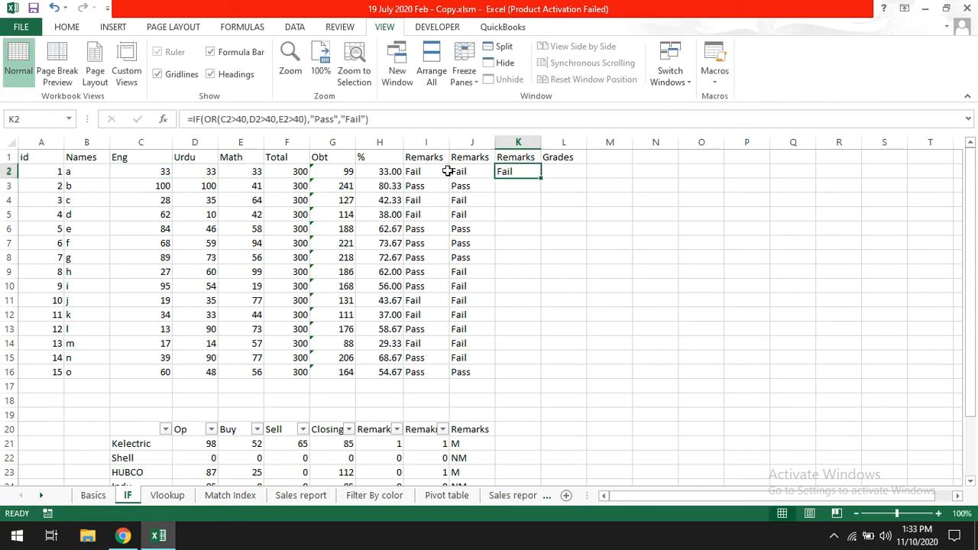
double_click(542, 178)
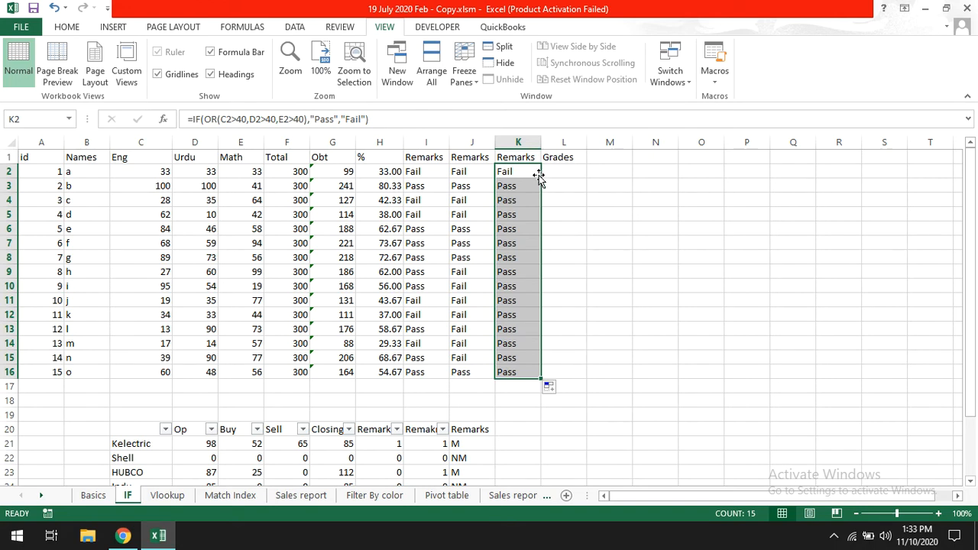
Compare the AND formula in J2 with the OR formula in K2
click(458, 171)
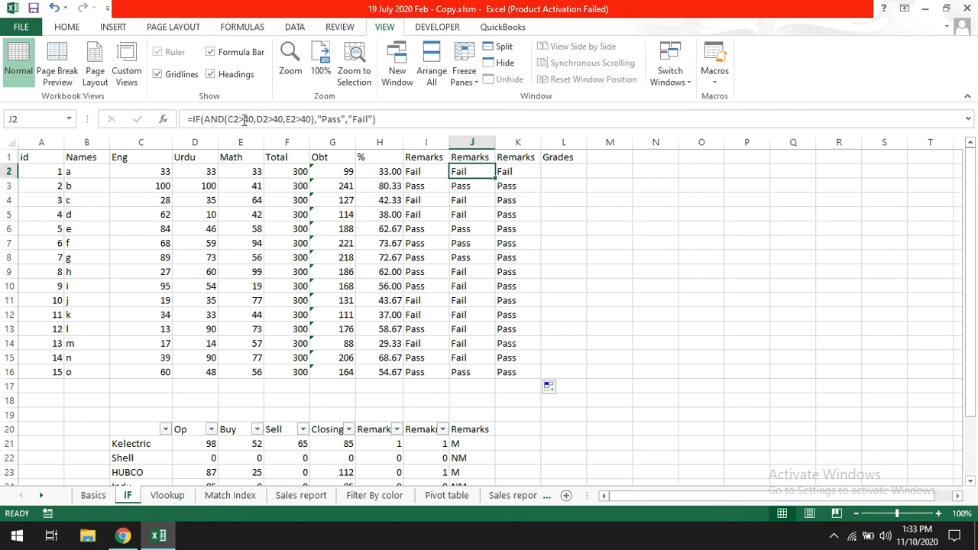
key(Right)
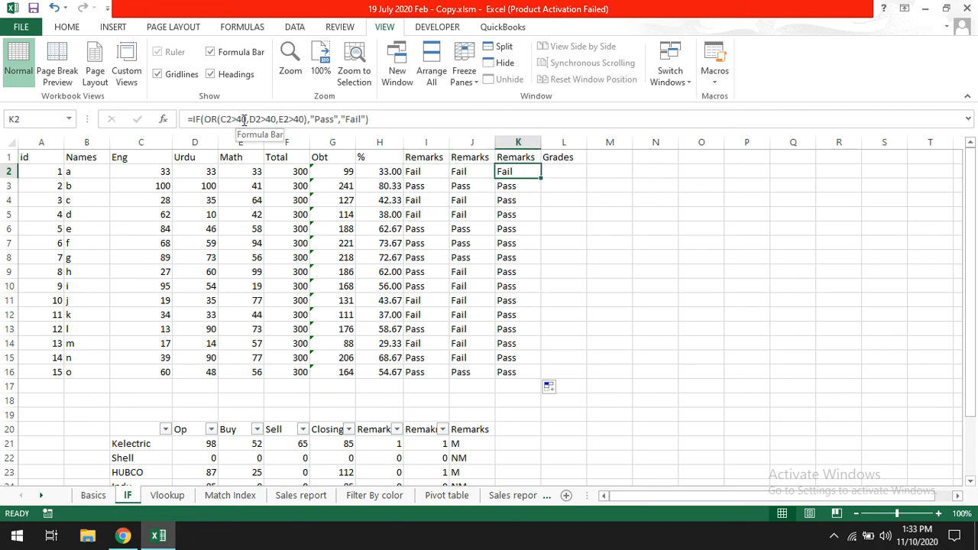
key(Left)
key(Right)
key(Left)
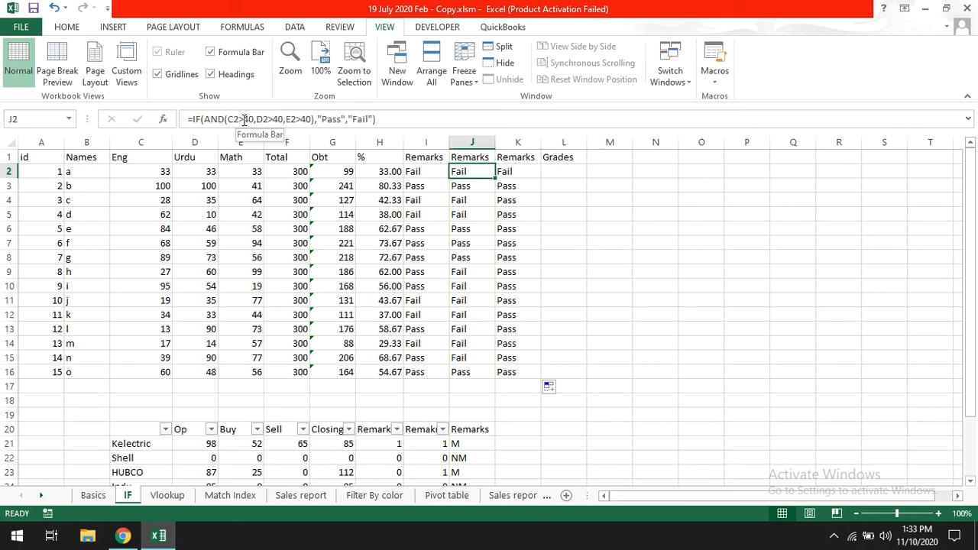
key(Right)
key(Left)
key(Right)
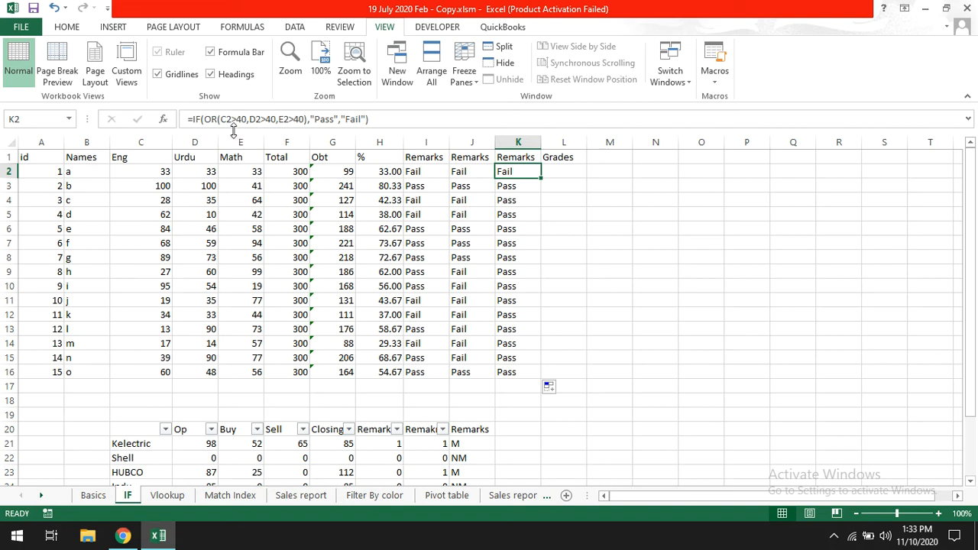
click(452, 170)
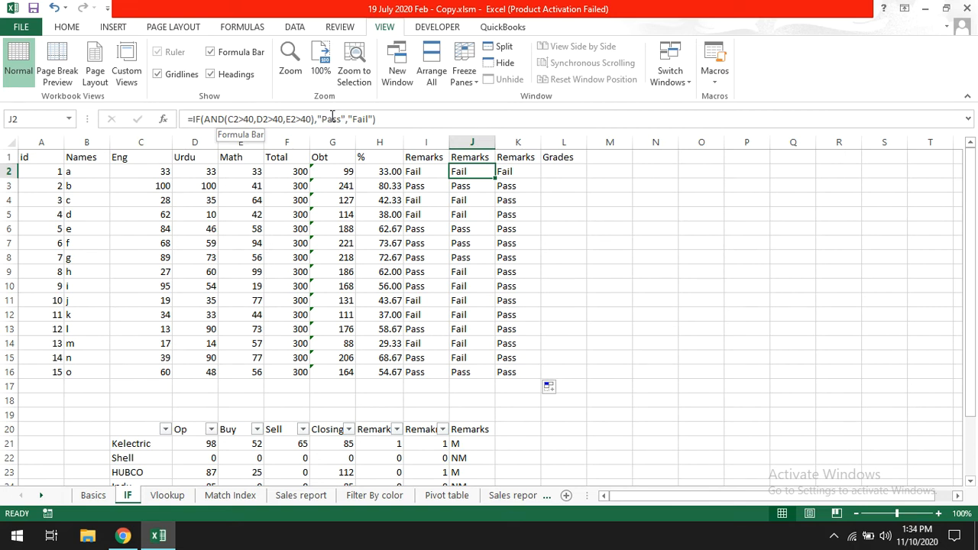
Review the result arguments of the OR formula in K2
click(508, 172)
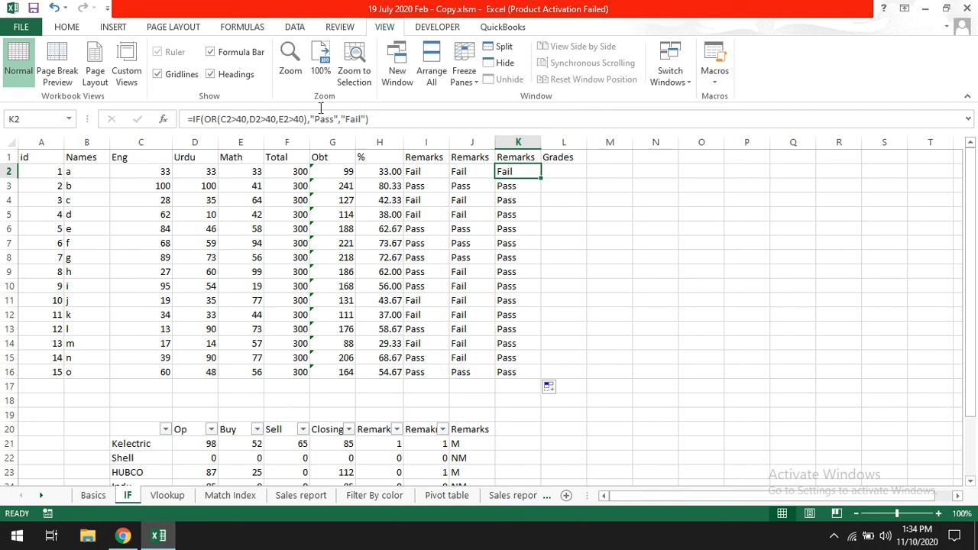
click(330, 120)
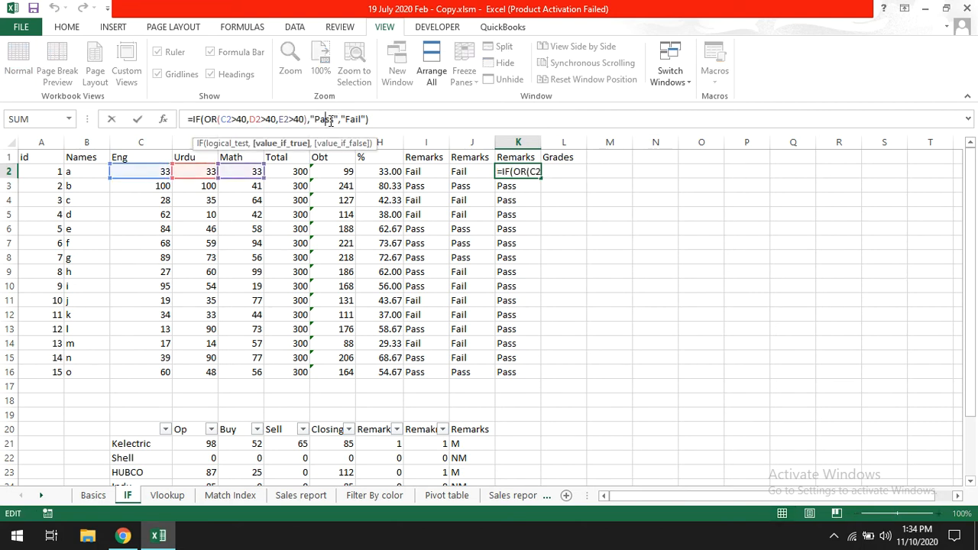
Start a nested IF formula in Grades cell L2 that returns "A1" when H2>=80, and open a second IF
click(560, 175)
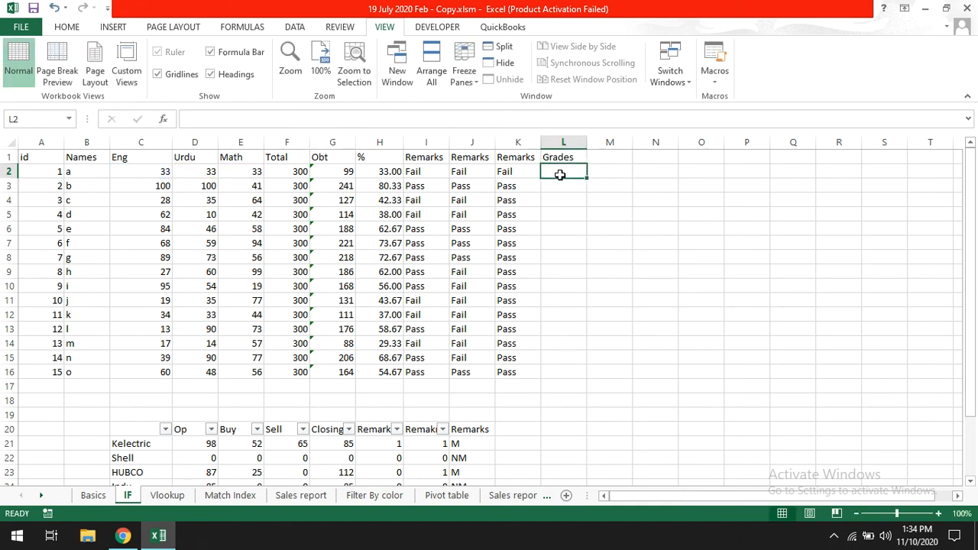
text(=if()
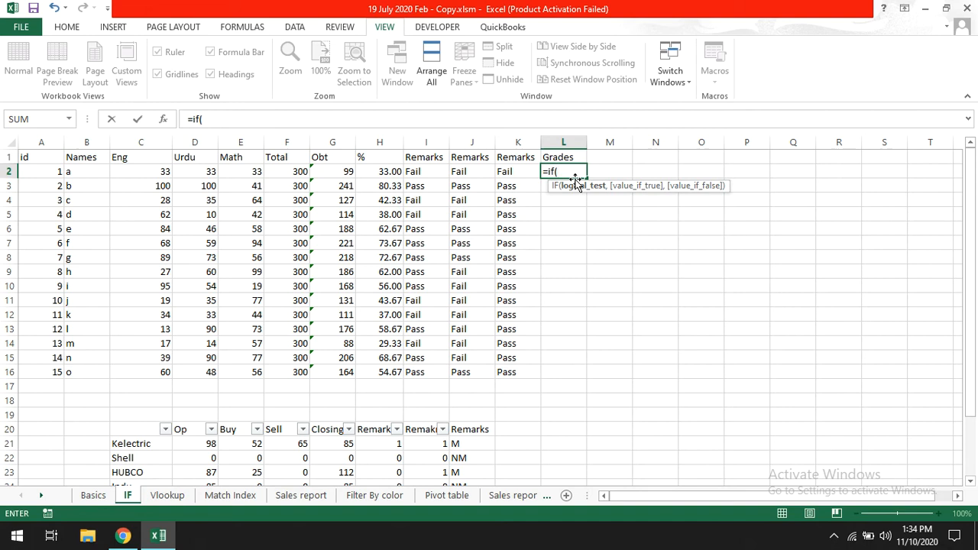
click(369, 173)
text(>)
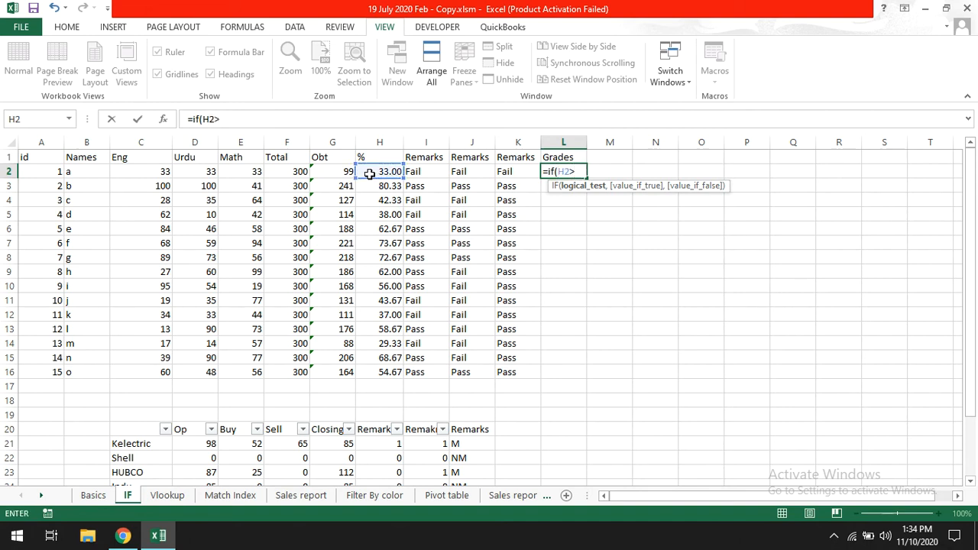
text(=80,")
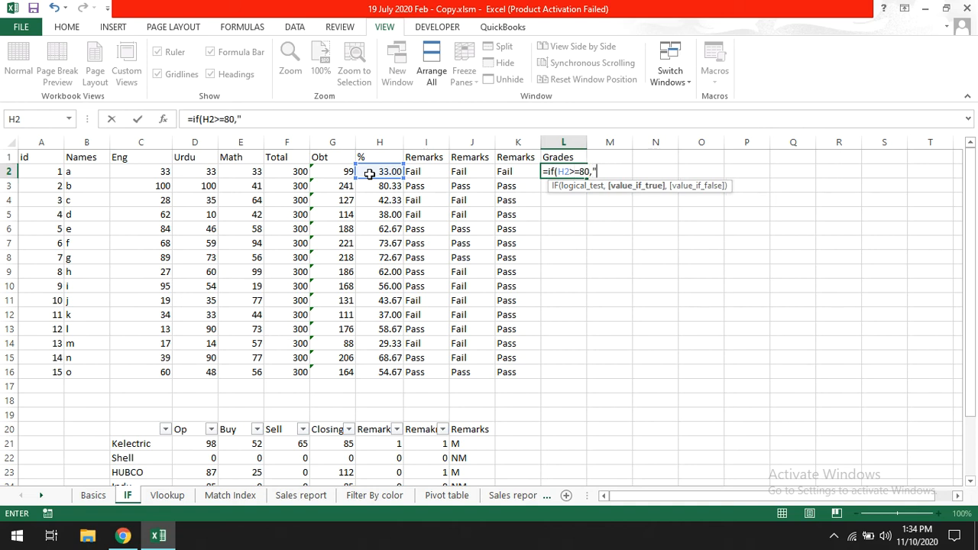
text(A1",if()
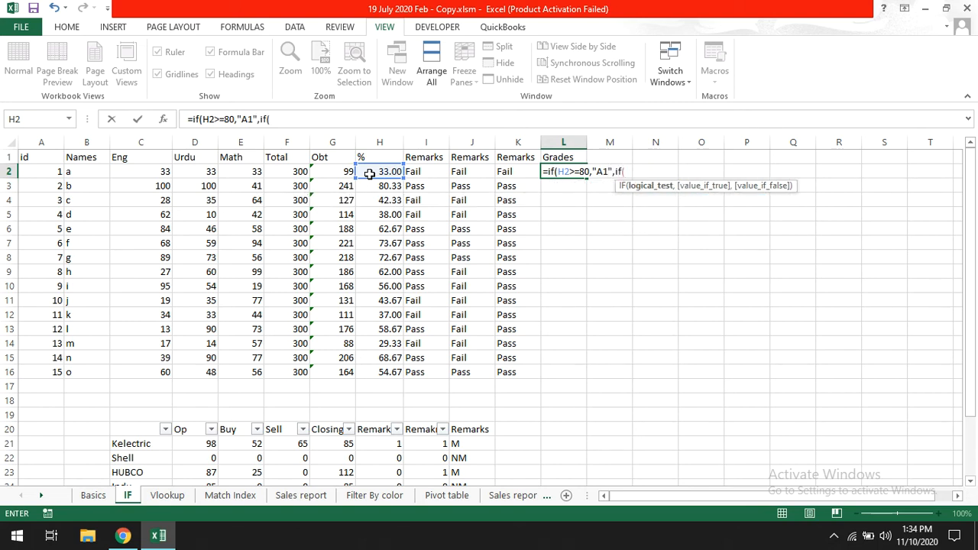
Make the second IF in L2 return "A" when H2>=70, and open a third IF
click(369, 174)
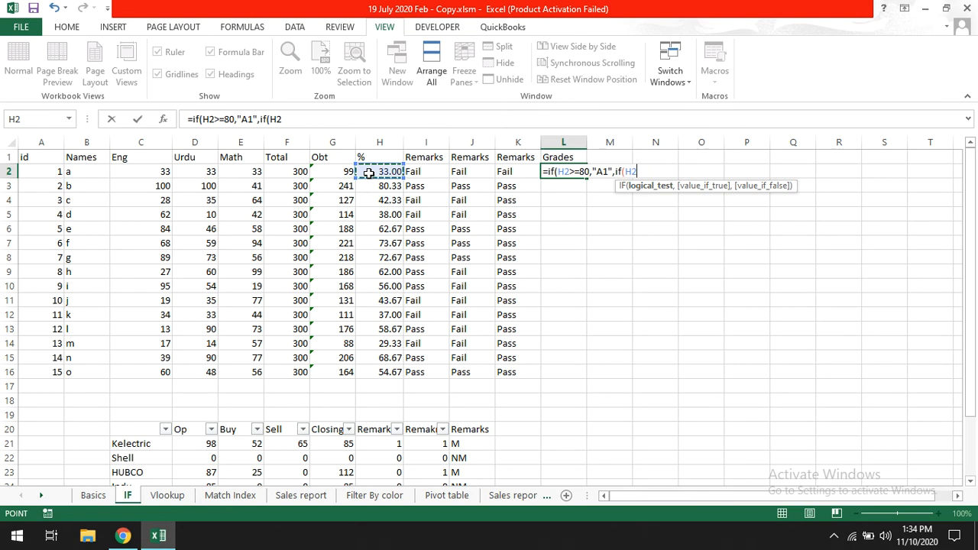
text(>=70,)
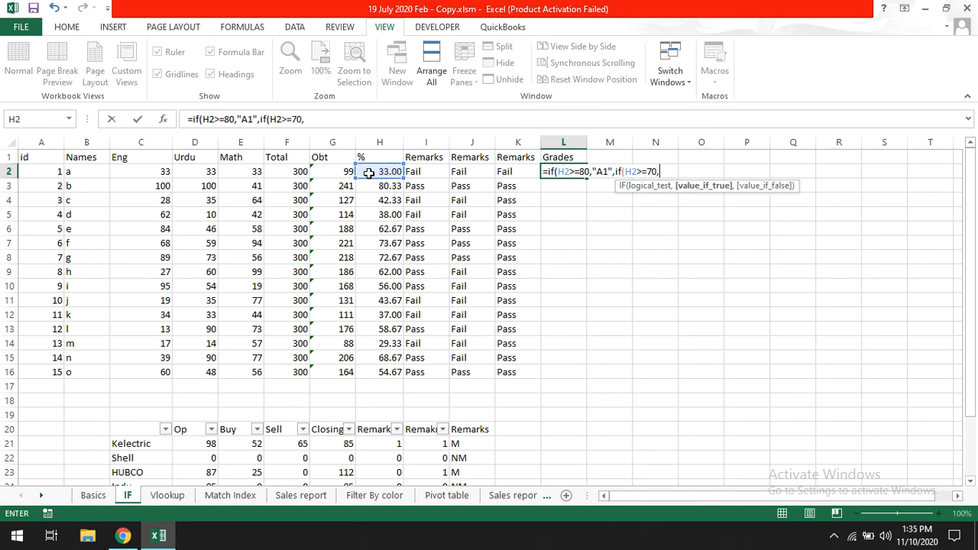
text("A",I)
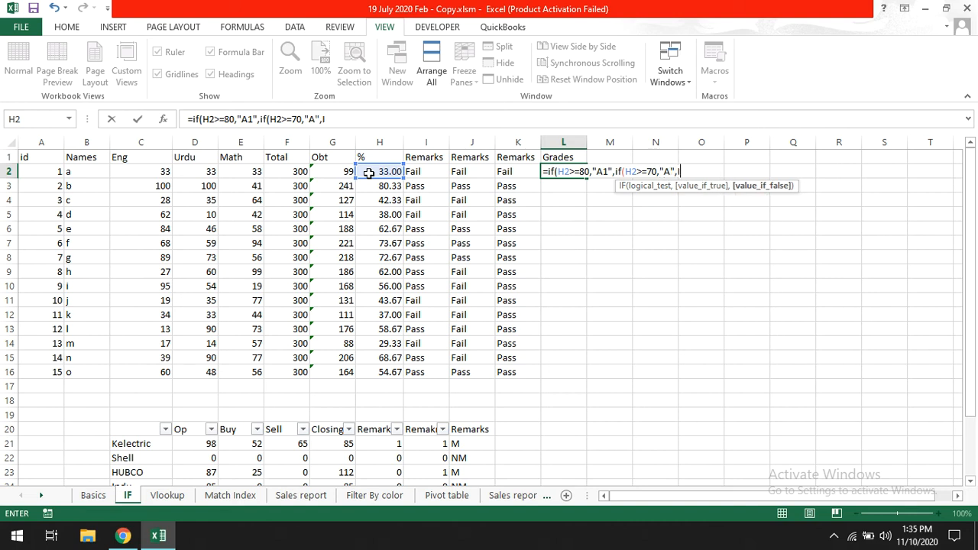
text(f()
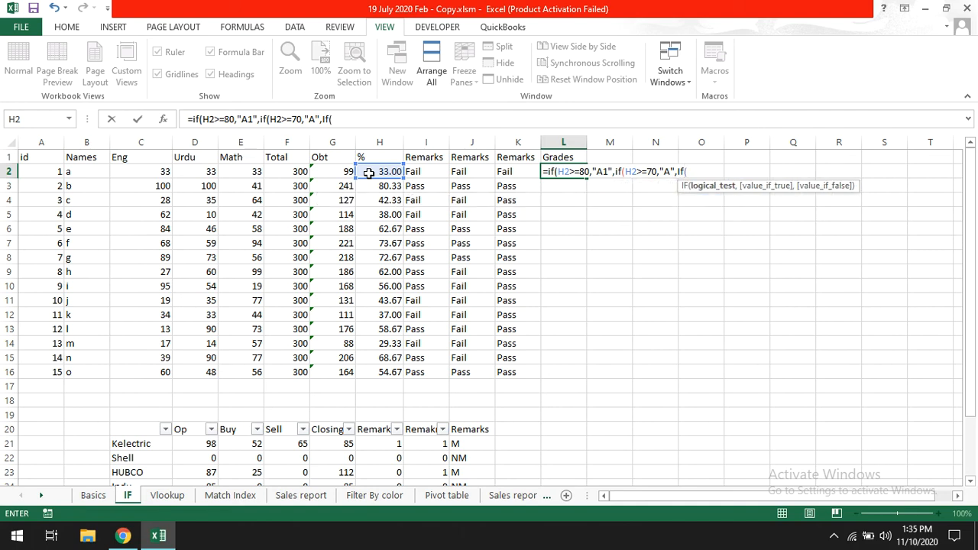
Make the third IF in L2 return "B" when H2>=60
click(368, 173)
text(>)
text(=)
text(60,)
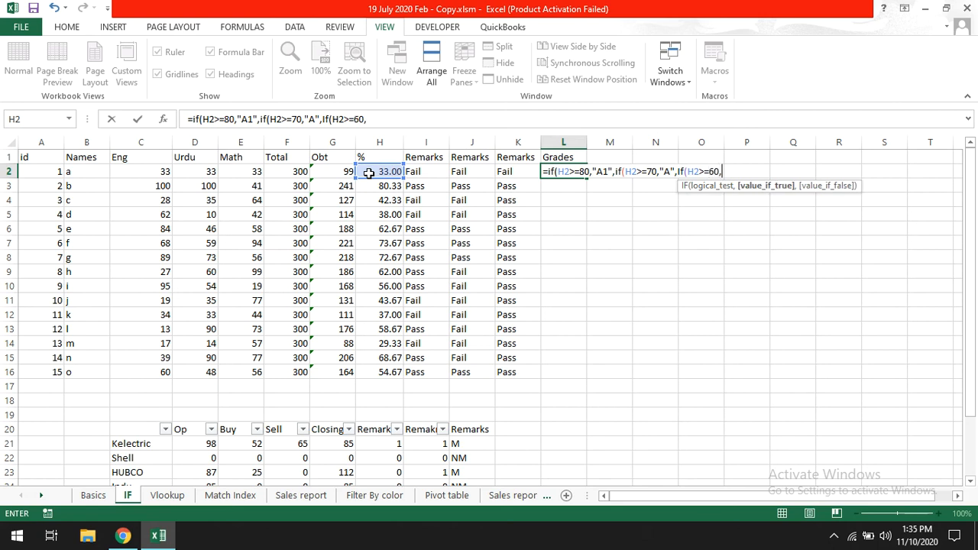
text("B",)
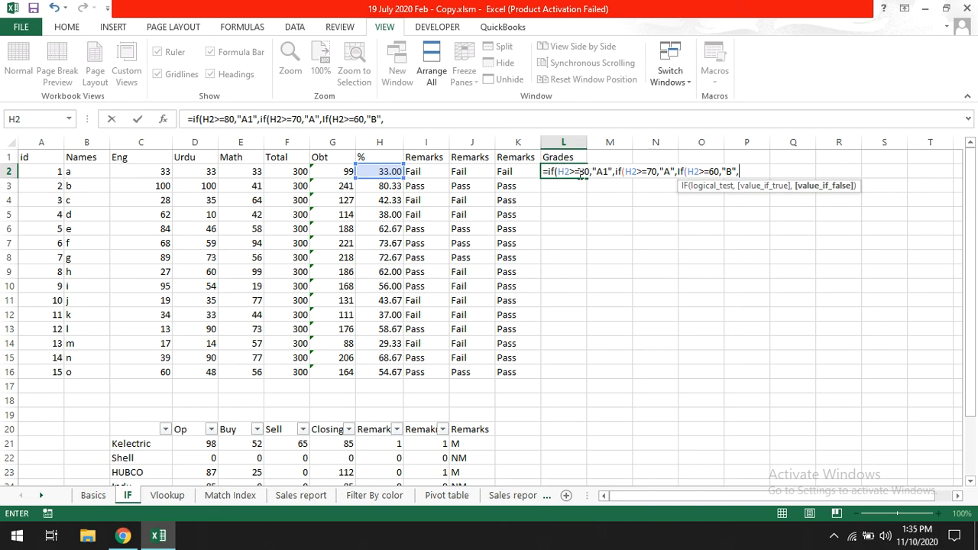
Review the logical tests and results of the nested IFs in the unfinished L2 formula
click(557, 171)
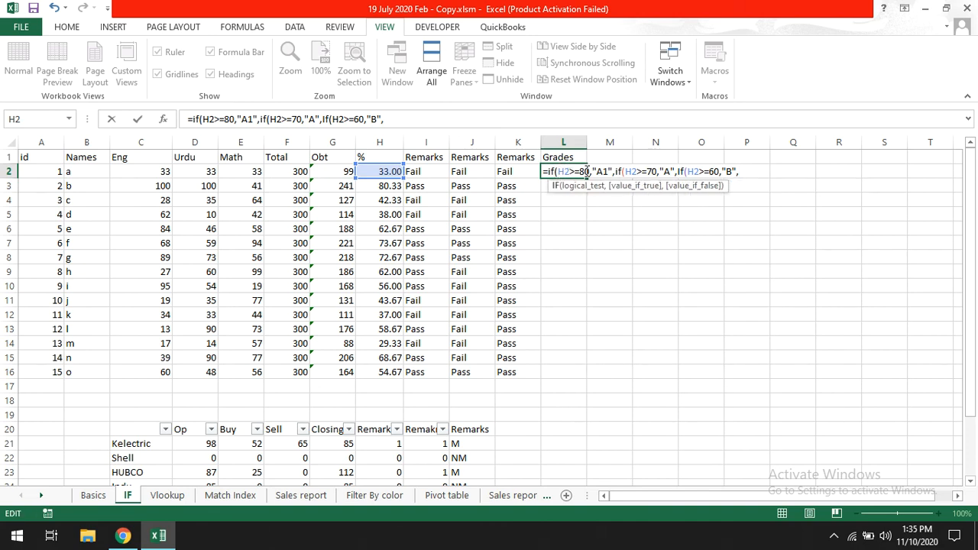
click(643, 172)
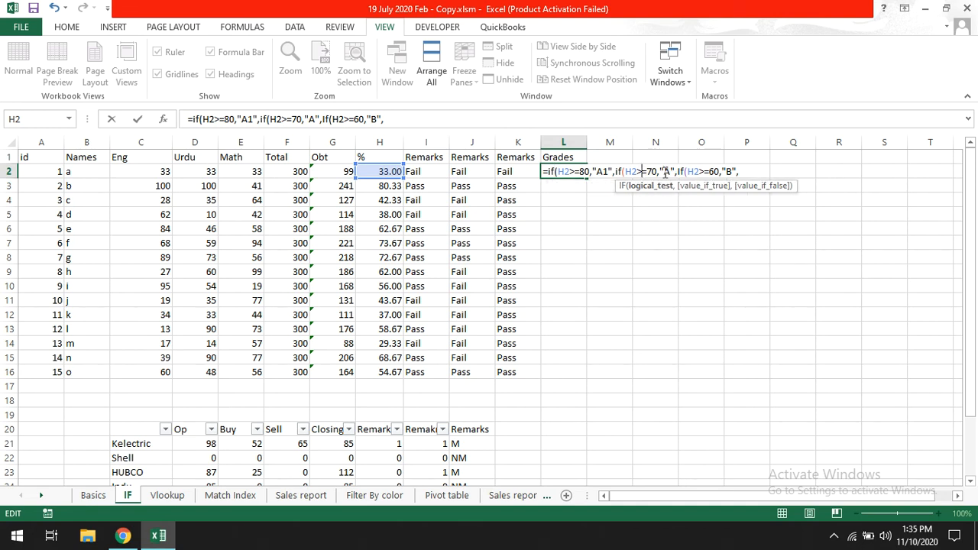
click(664, 172)
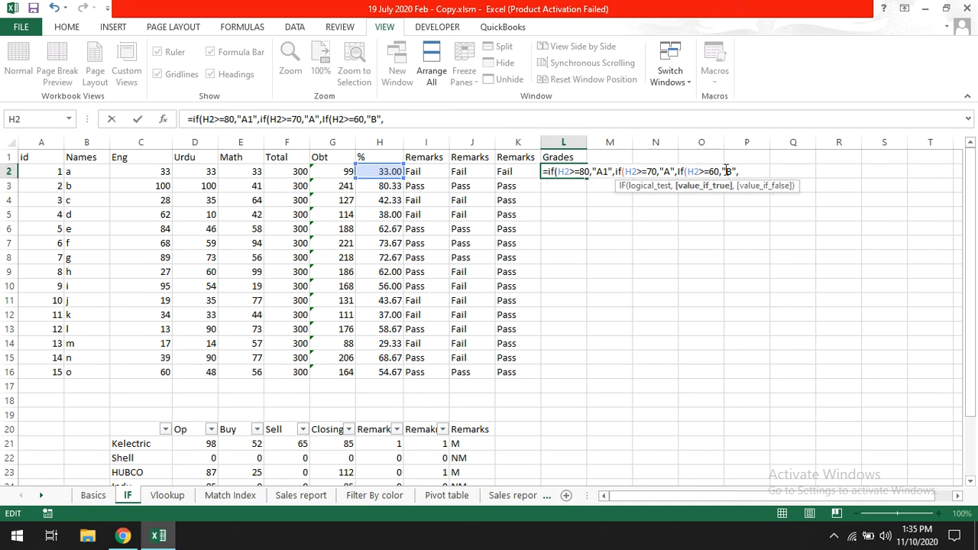
Complete the L2 formula with "Fail" as the final false result and close all three IFs
click(738, 171)
text(,)
click(741, 172)
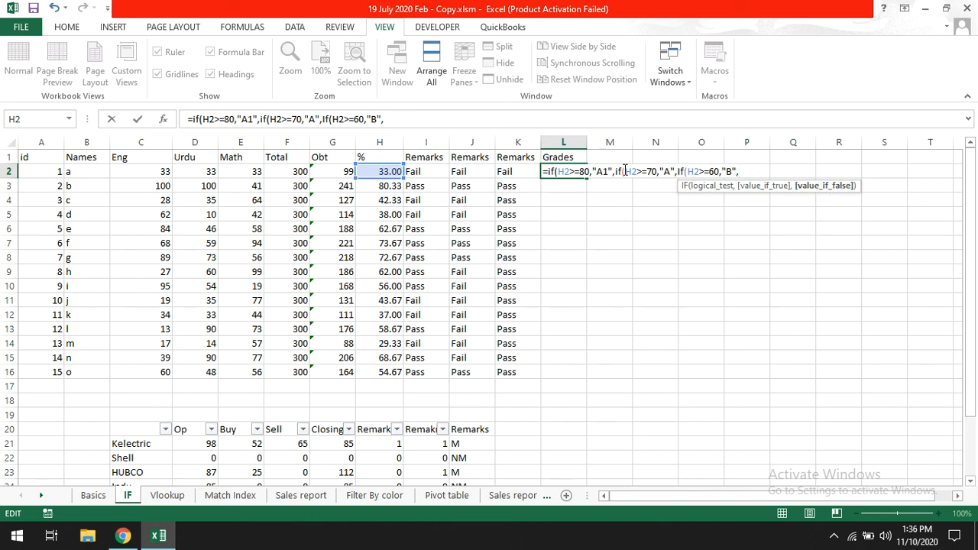
text("Fail"))))
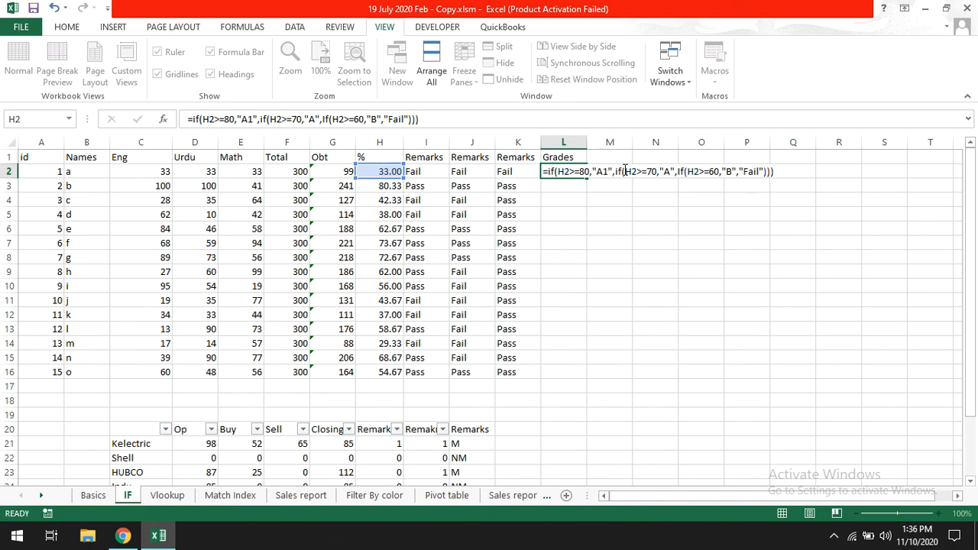
key(Return)
Fill the L2 grade formula down the Grades column through L16, clearing the extra copy in L17
click(571, 175)
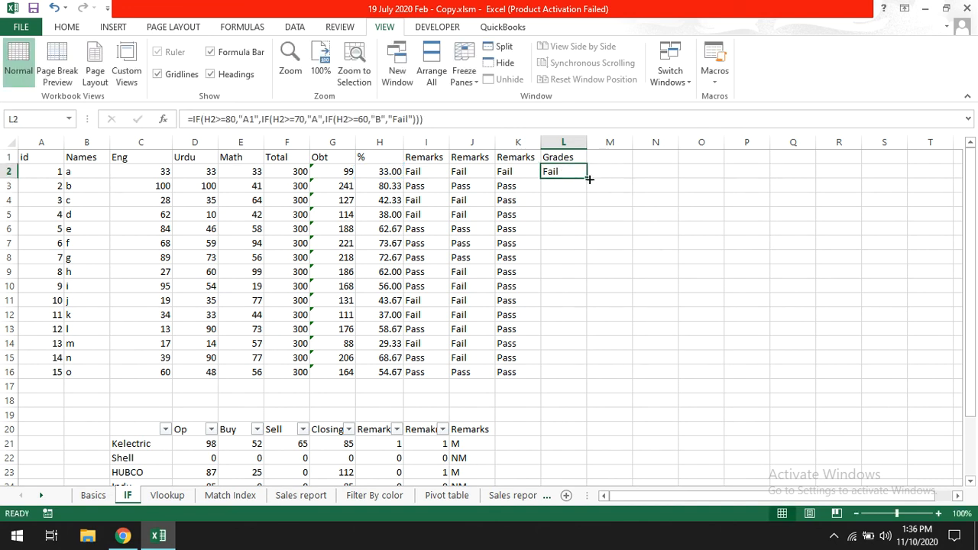
drag(586, 178, 565, 389)
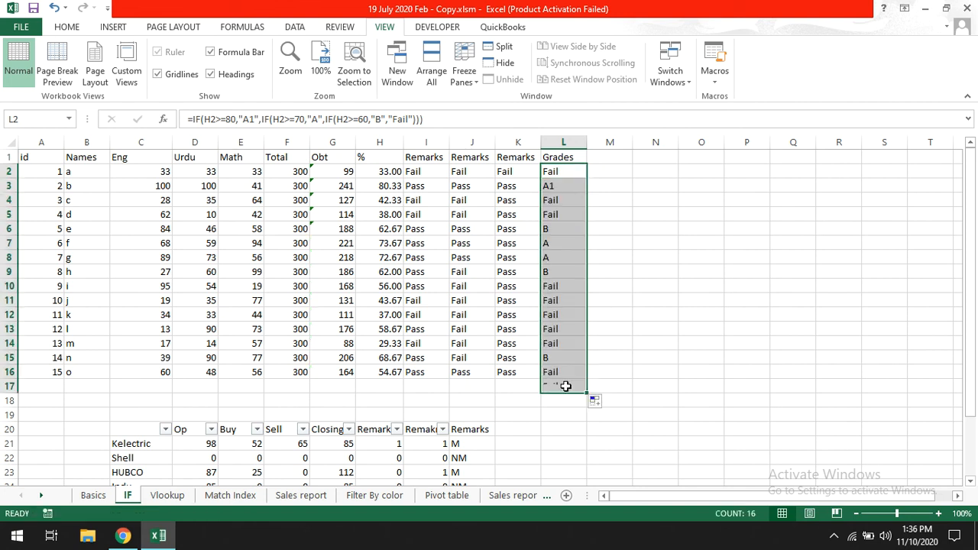
click(564, 386)
key(Delete)
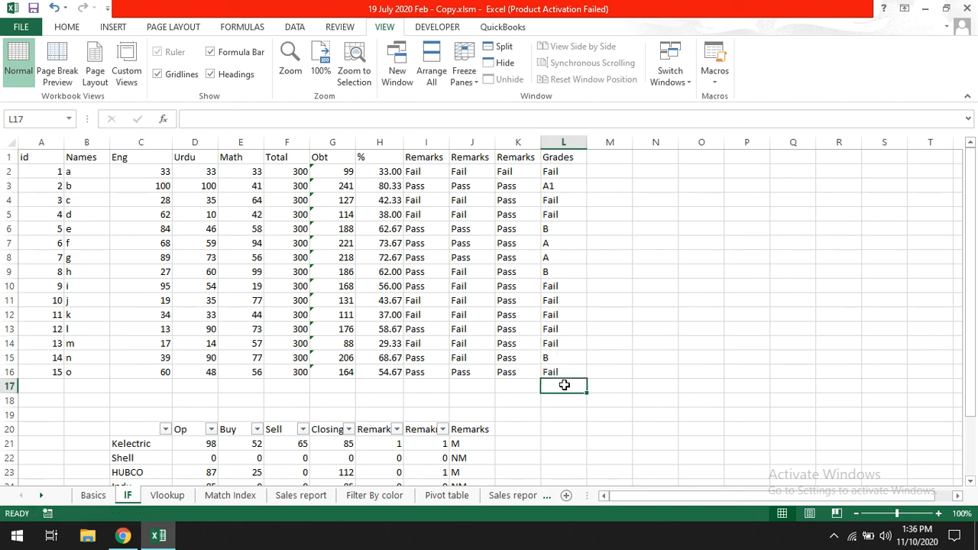
Check the grades of the second, fifth and sixth students against their marks and percentages
click(563, 174)
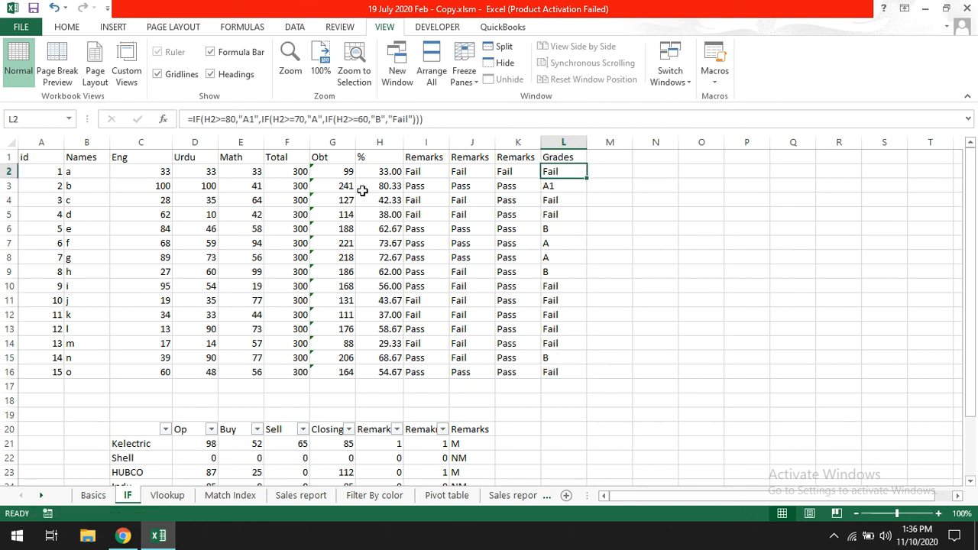
drag(137, 184, 234, 186)
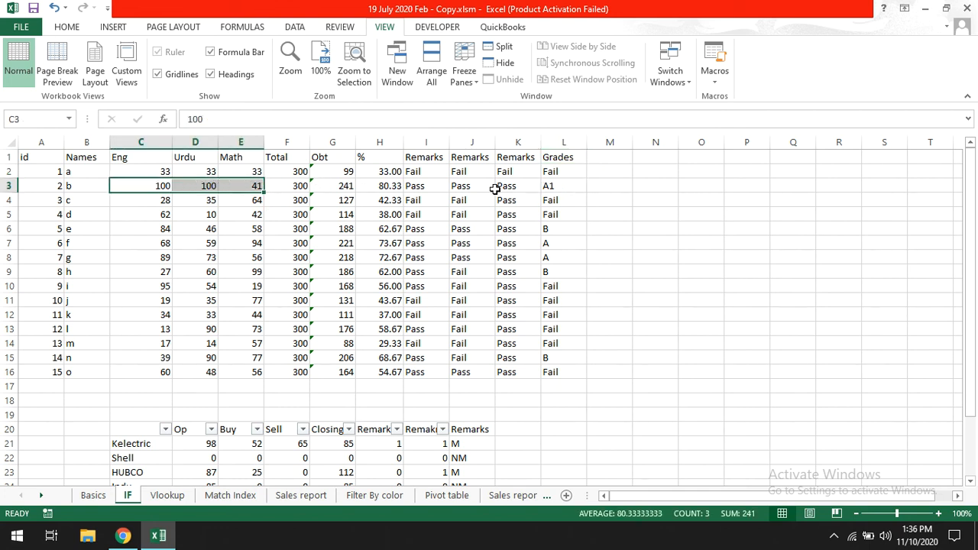
click(376, 186)
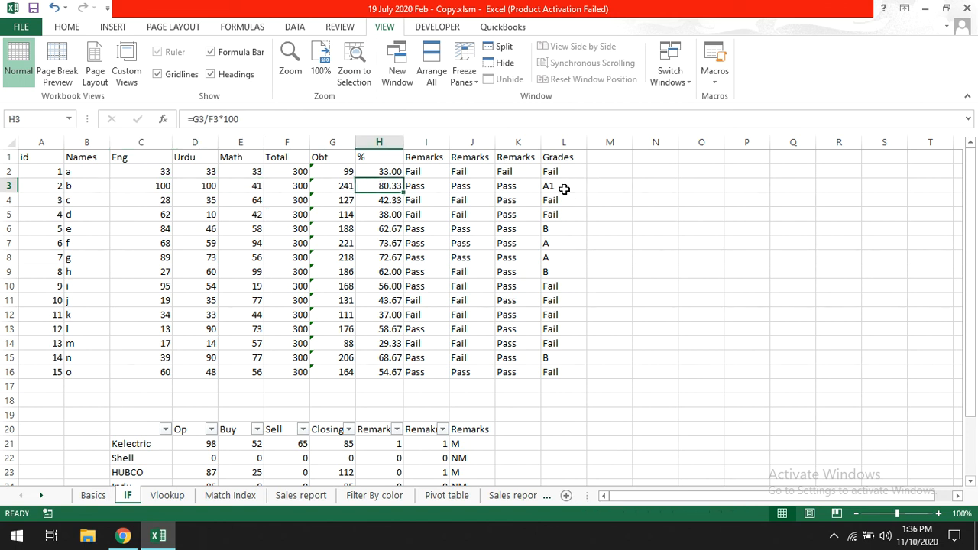
click(385, 230)
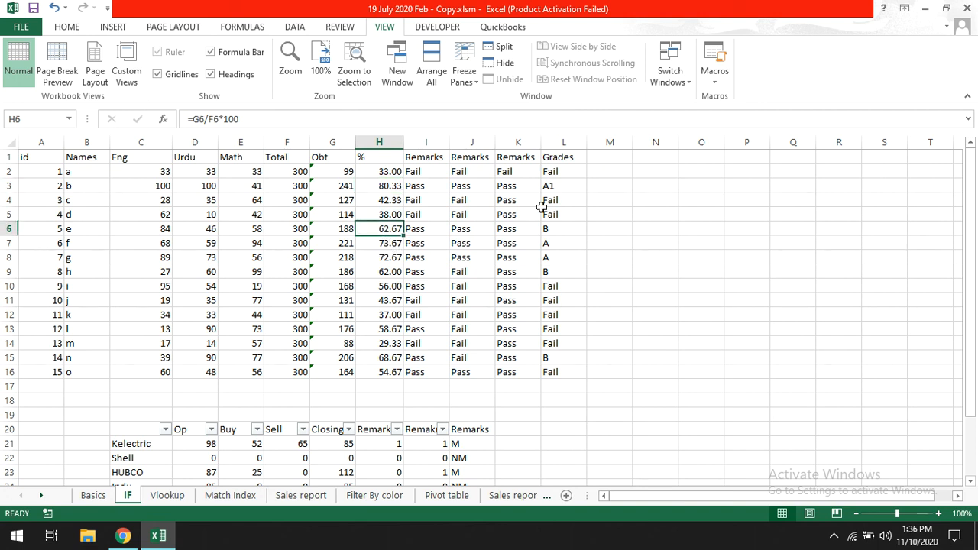
click(380, 244)
click(550, 242)
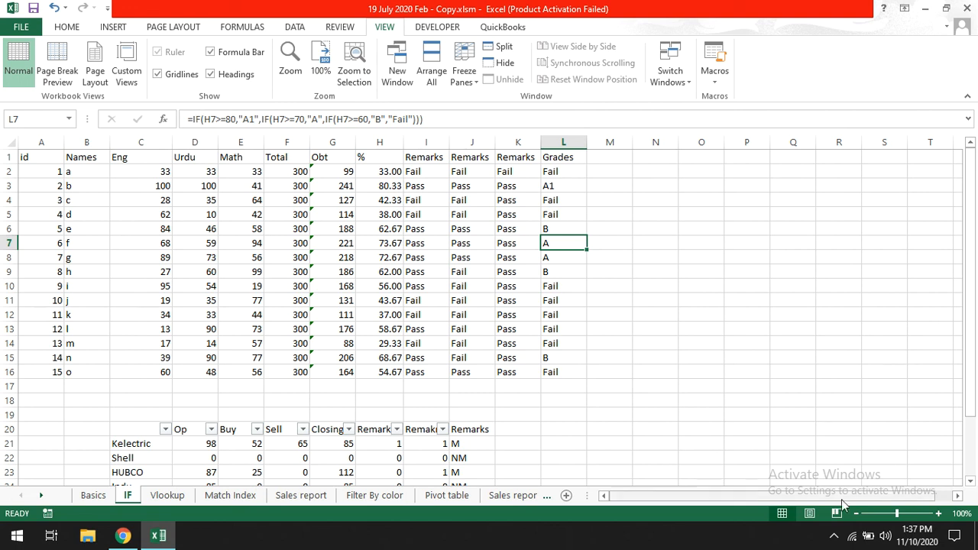
click(833, 535)
click(834, 477)
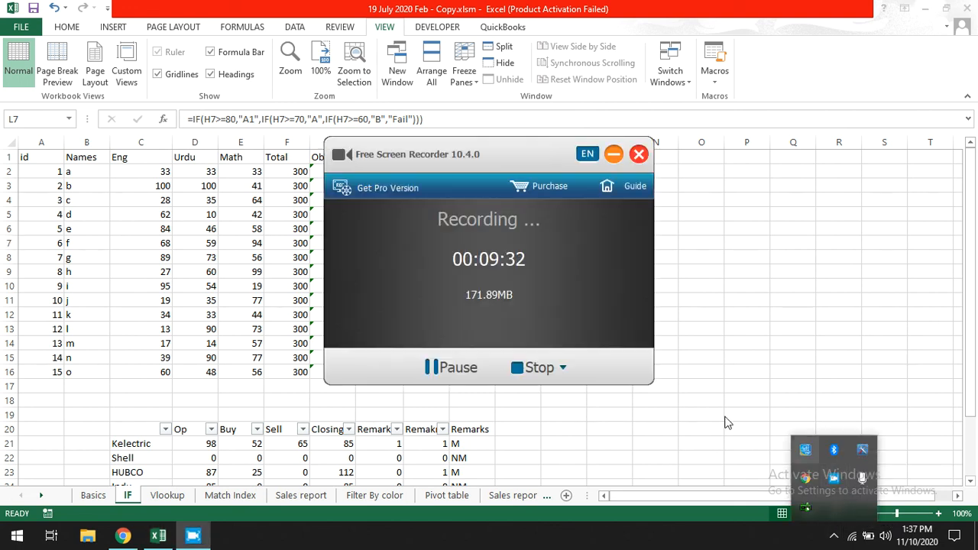